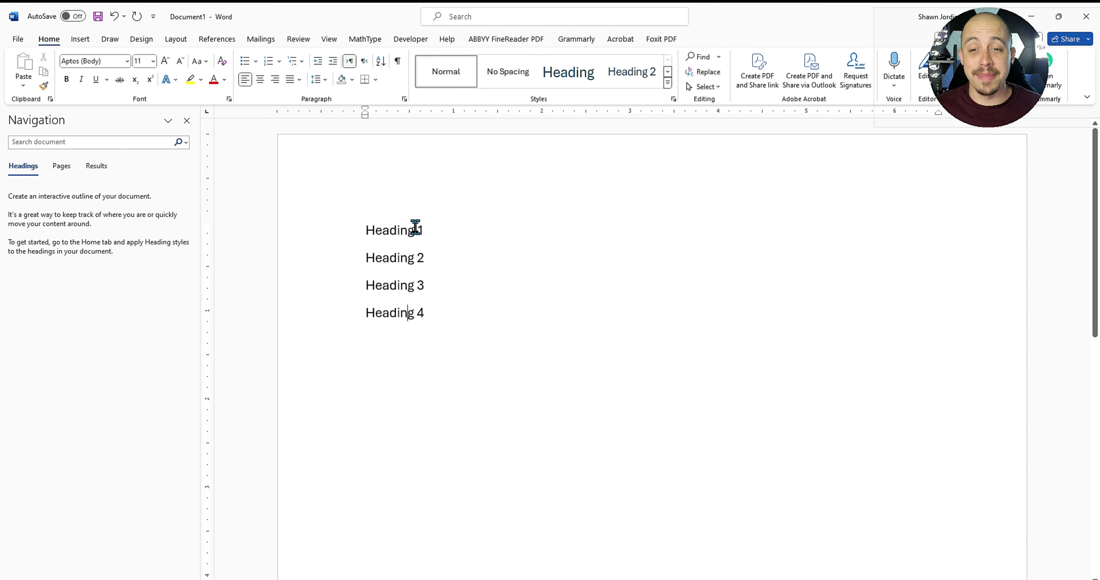
Apply the Heading 1 style to the first heading line
click(406, 256)
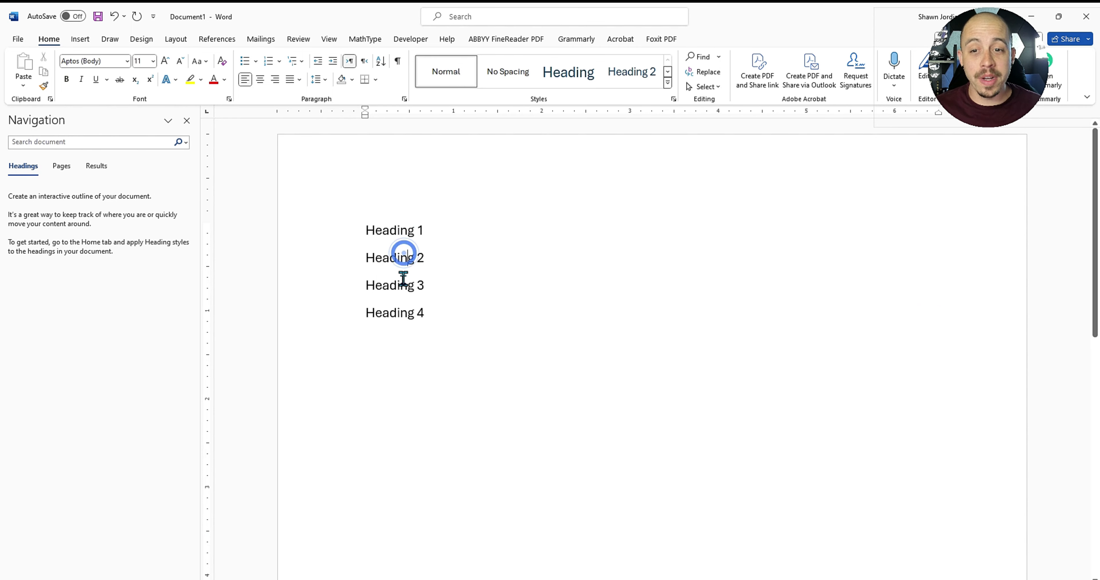
click(409, 231)
drag(449, 230, 294, 232)
click(569, 76)
click(625, 217)
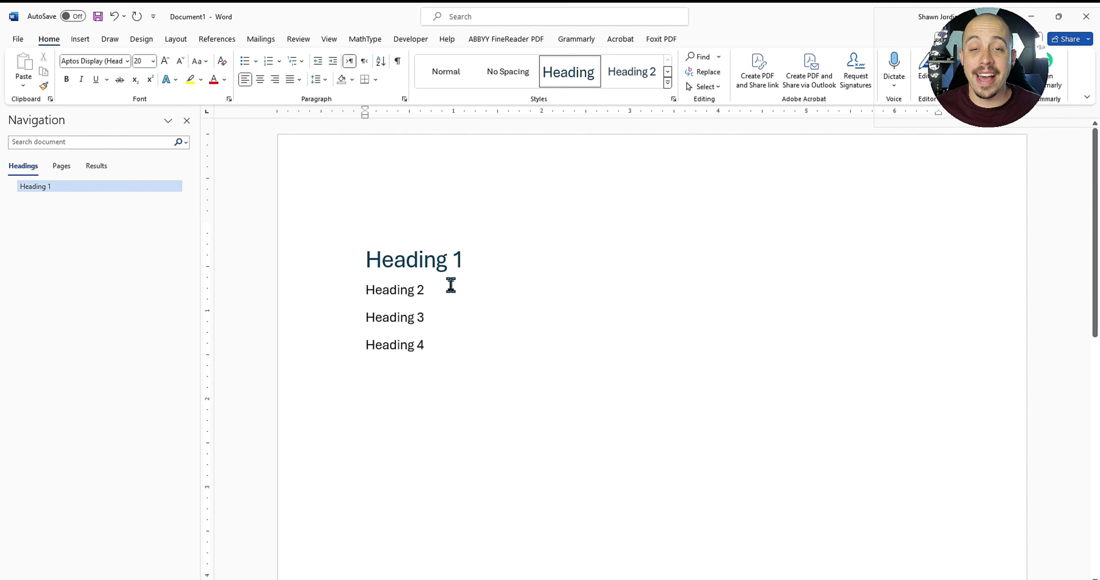
Apply Heading 2, Heading 3 and Heading 4 to the next three lines
drag(434, 290, 346, 293)
click(647, 81)
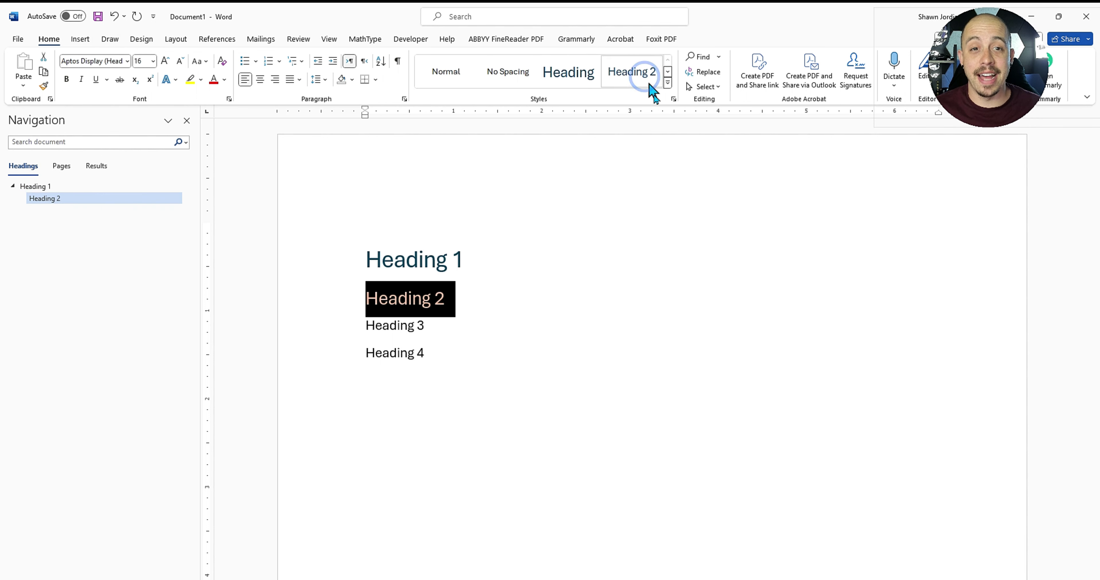
drag(428, 331, 336, 337)
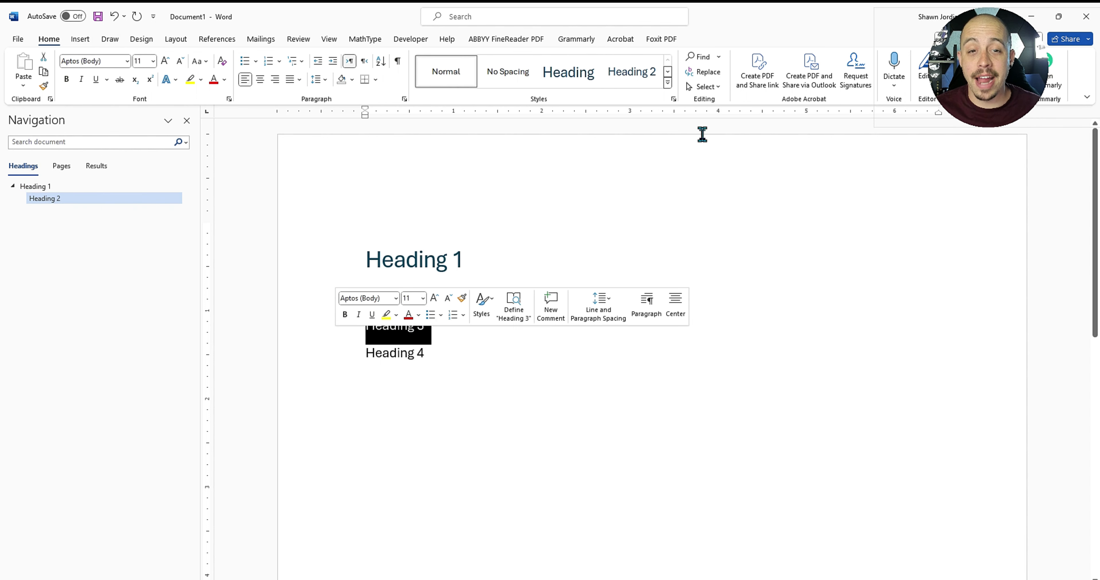
click(667, 71)
click(451, 83)
drag(436, 373, 272, 360)
click(518, 80)
click(579, 375)
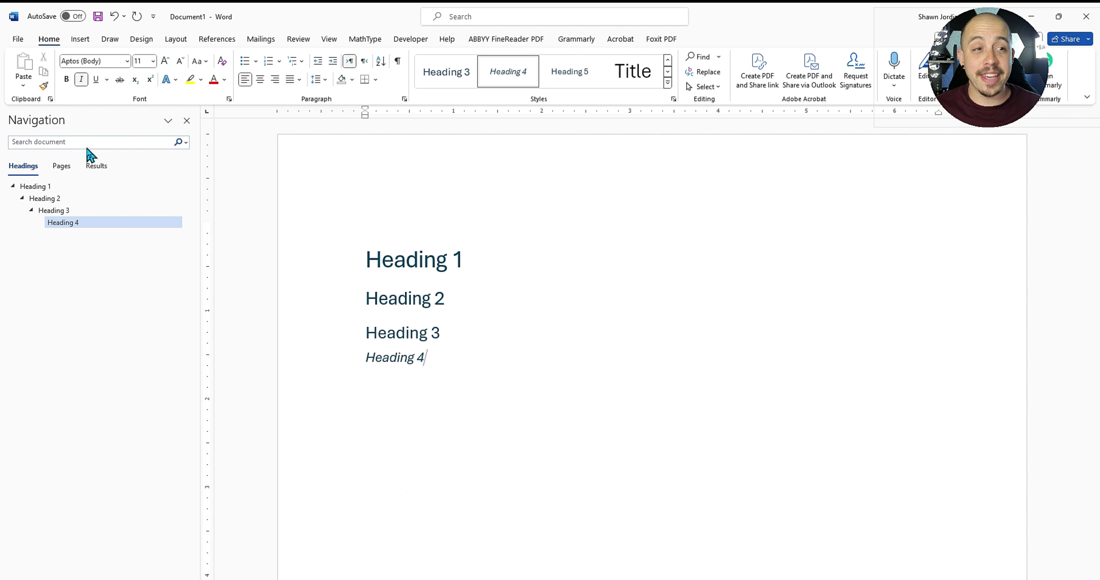
Check the nested Heading 1–4 outline in the Navigation pane
click(65, 188)
click(77, 198)
click(82, 210)
click(90, 222)
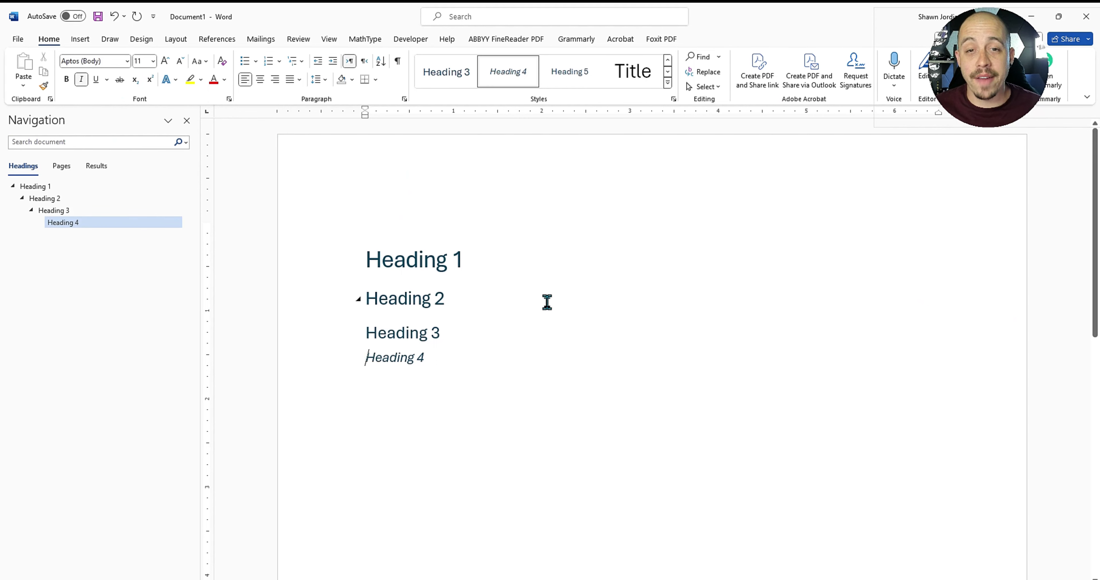
click(470, 263)
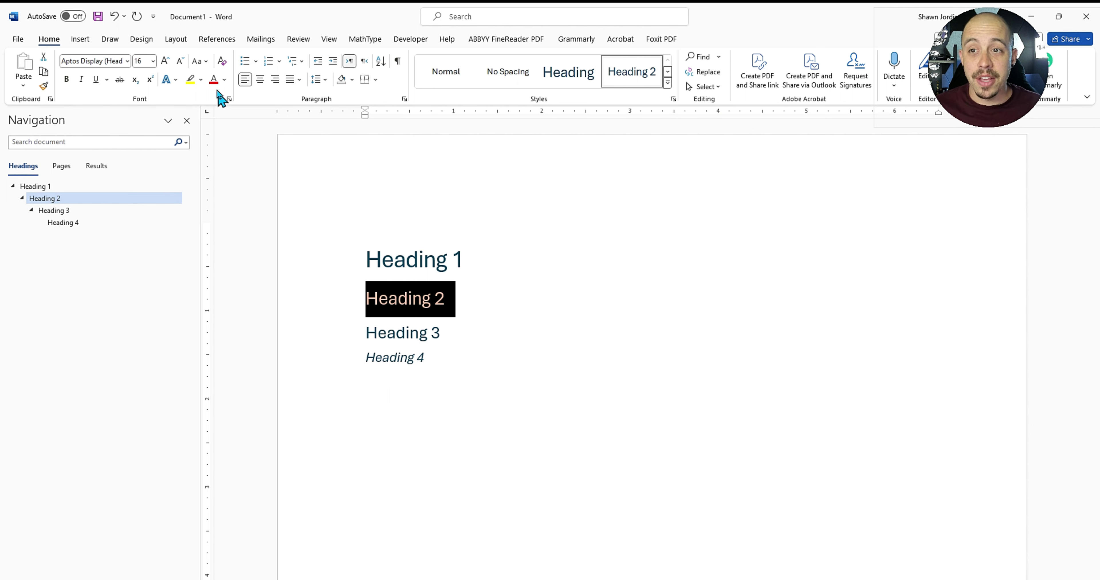
Make the Heading 2 text red, 28 pt and bold
click(214, 80)
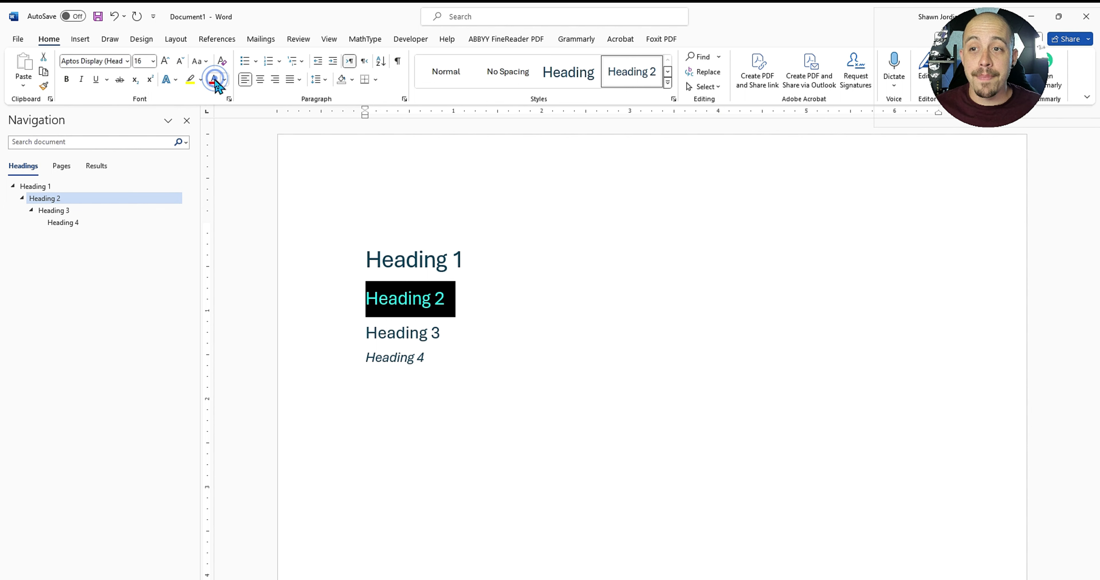
click(153, 61)
click(145, 233)
click(66, 79)
click(525, 275)
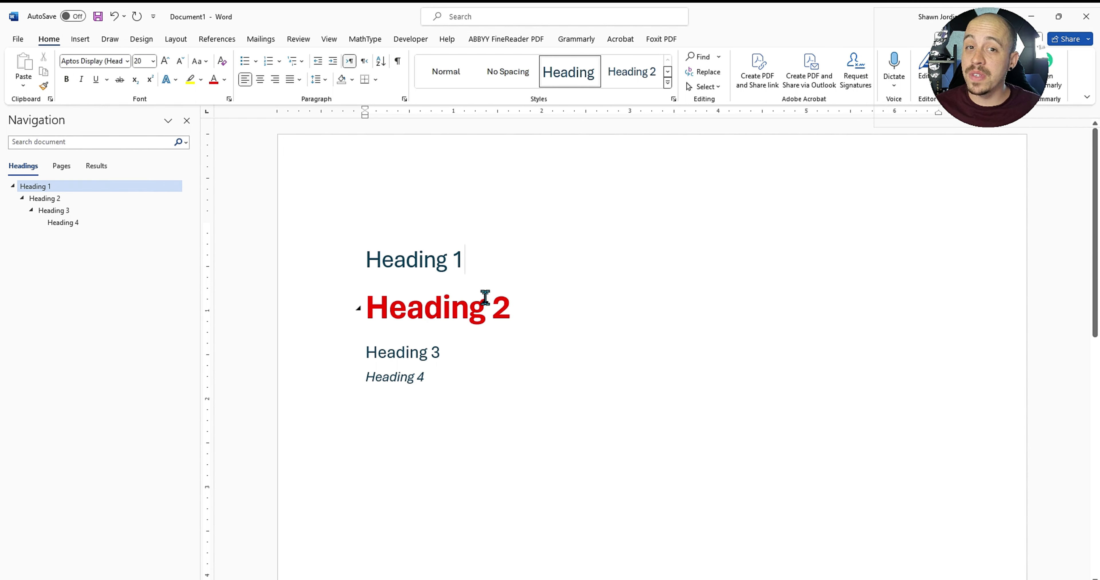
Update the Heading 2 style to match the reformatted paragraph
triple_click(489, 310)
right_click(649, 72)
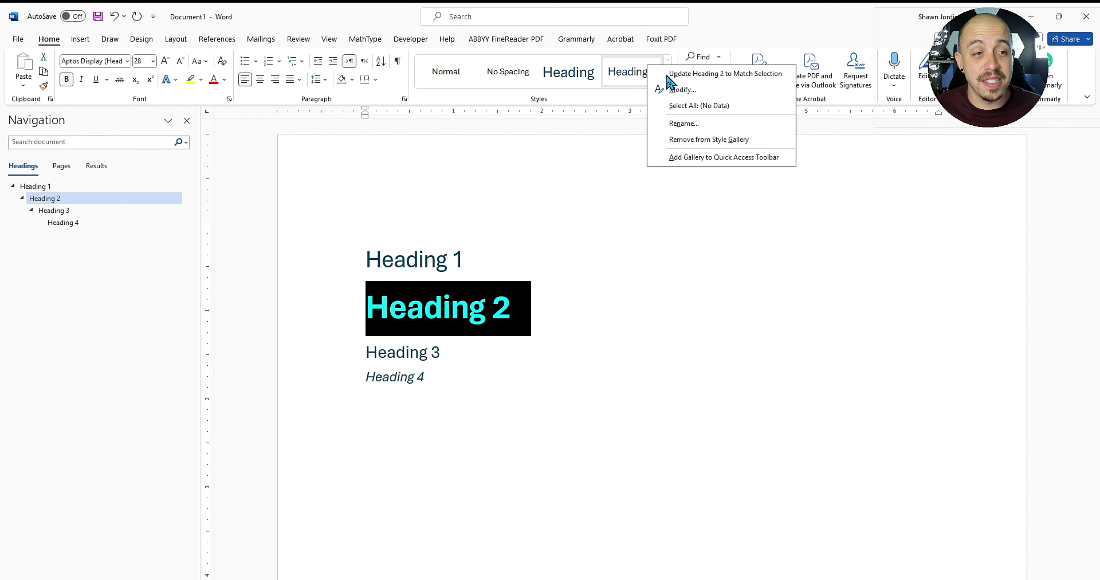
click(667, 77)
Add a new line below Heading 4 in the Heading 2 style
click(524, 375)
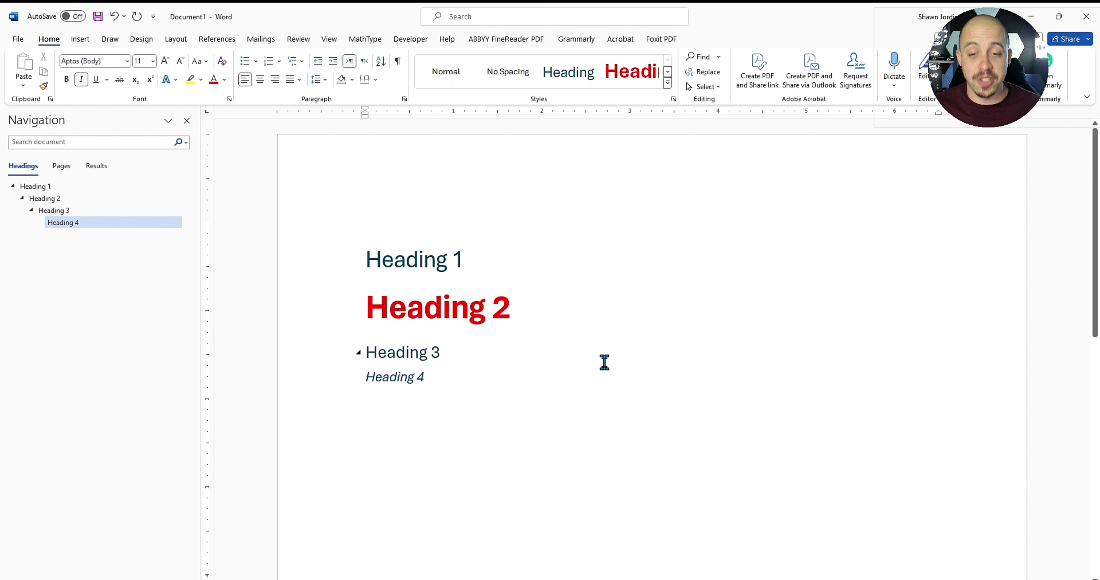
key(Return)
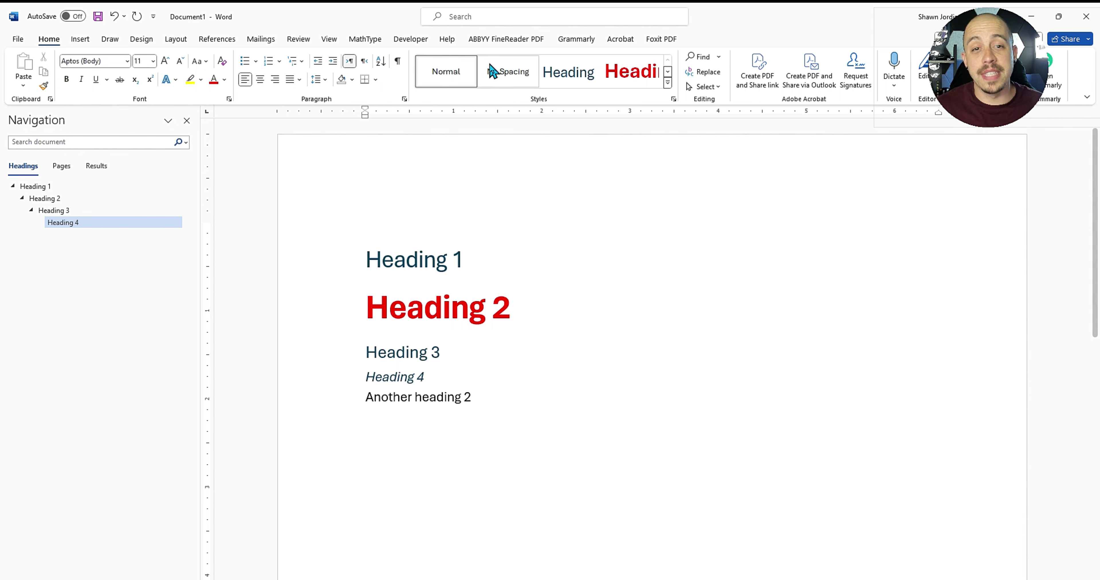
click(624, 74)
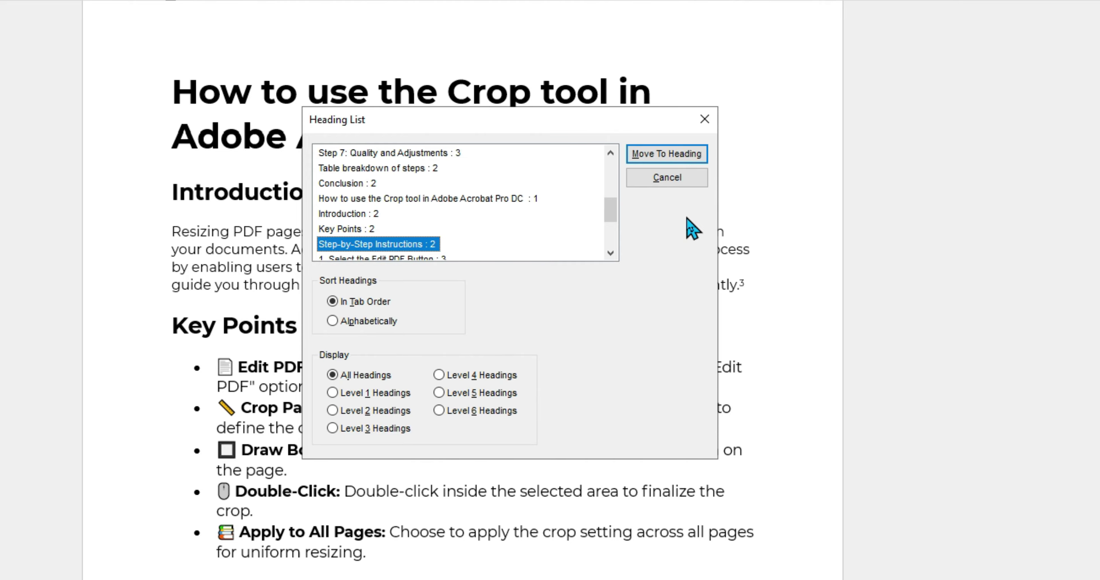
key(Up)
key(Down)
key(Down)
key(Down)
key(Down)
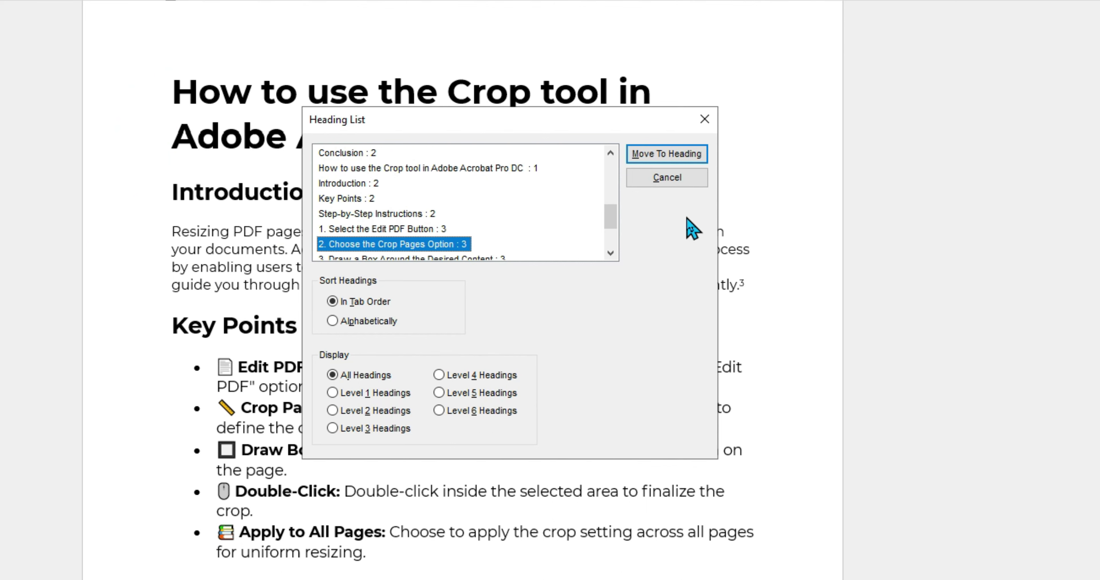
key(Up)
key(Up)
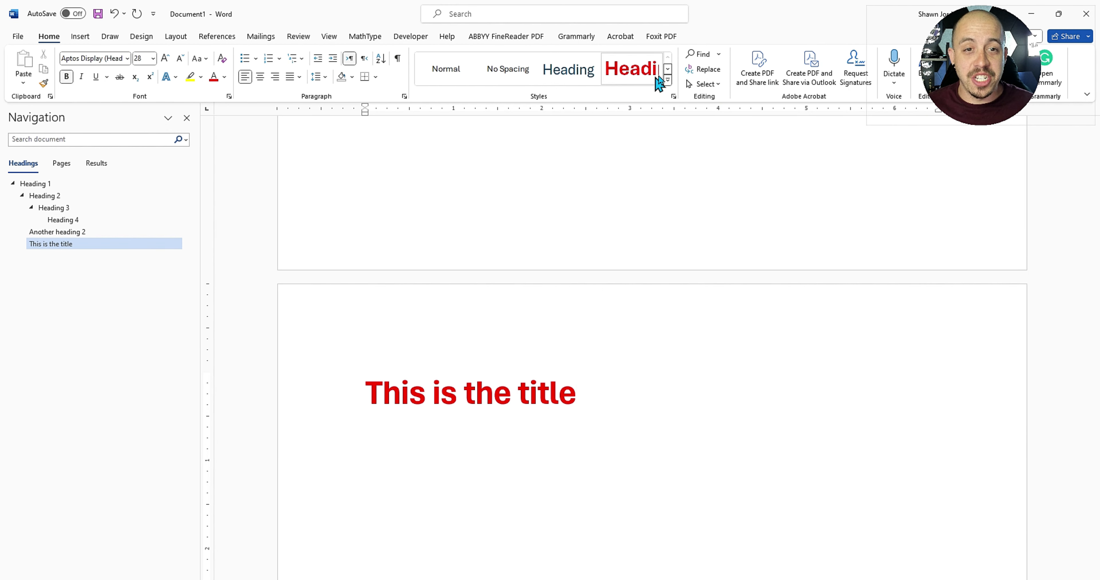
Apply the Title style to the 'This is the title' line
click(665, 68)
click(653, 65)
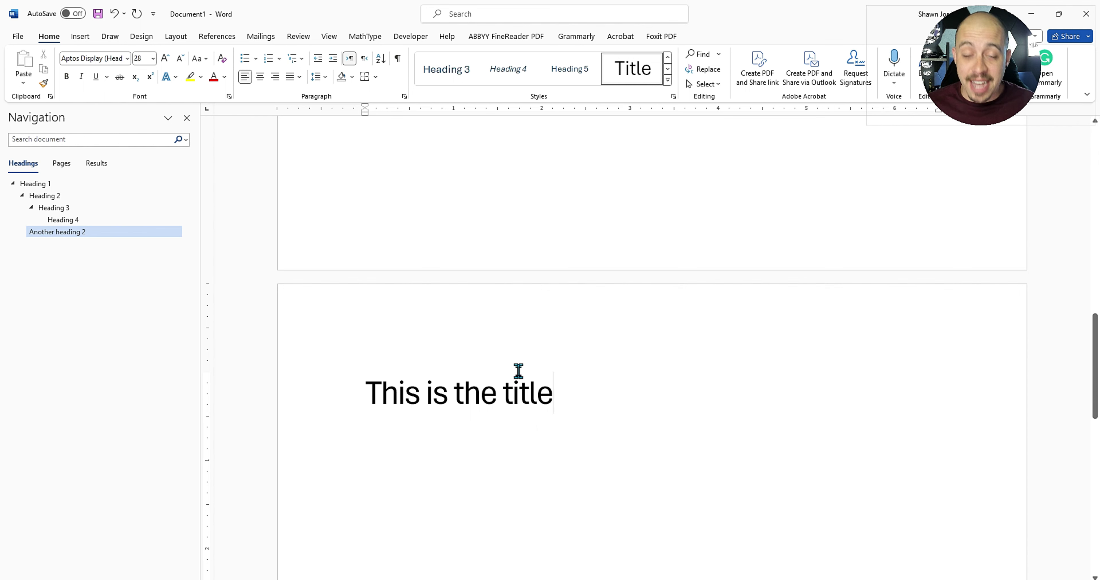
click(503, 388)
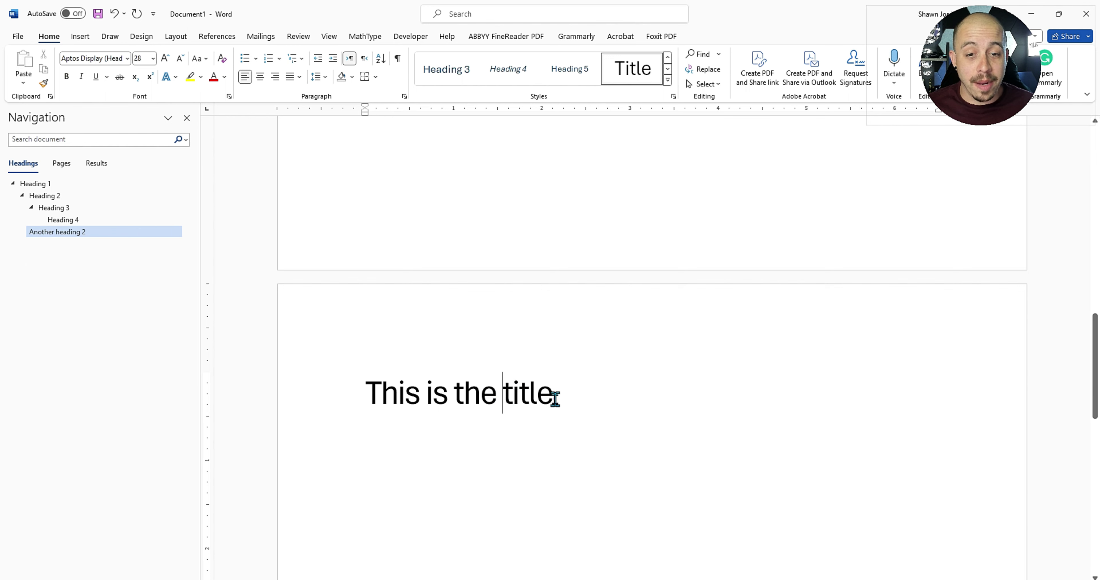
drag(554, 399, 534, 393)
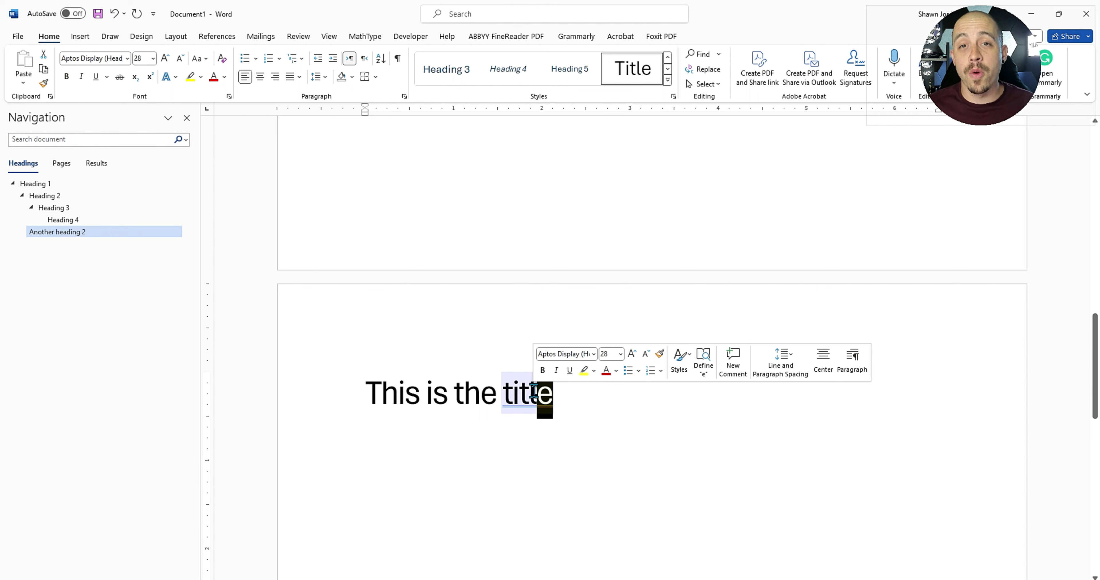
click(503, 393)
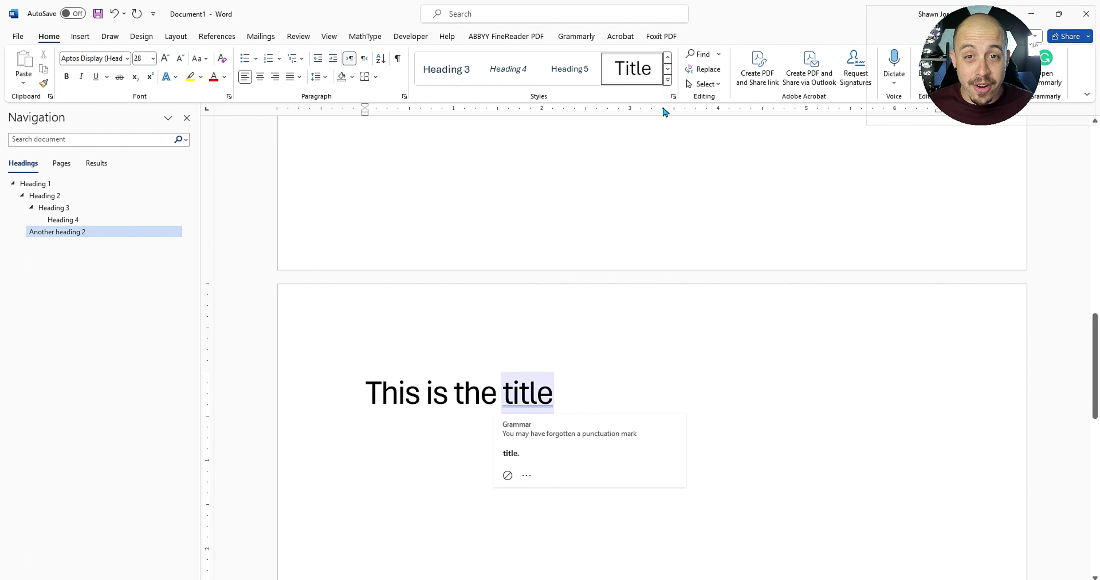
Try the Heading style on the title, then undo it with Ctrl+Z
click(668, 57)
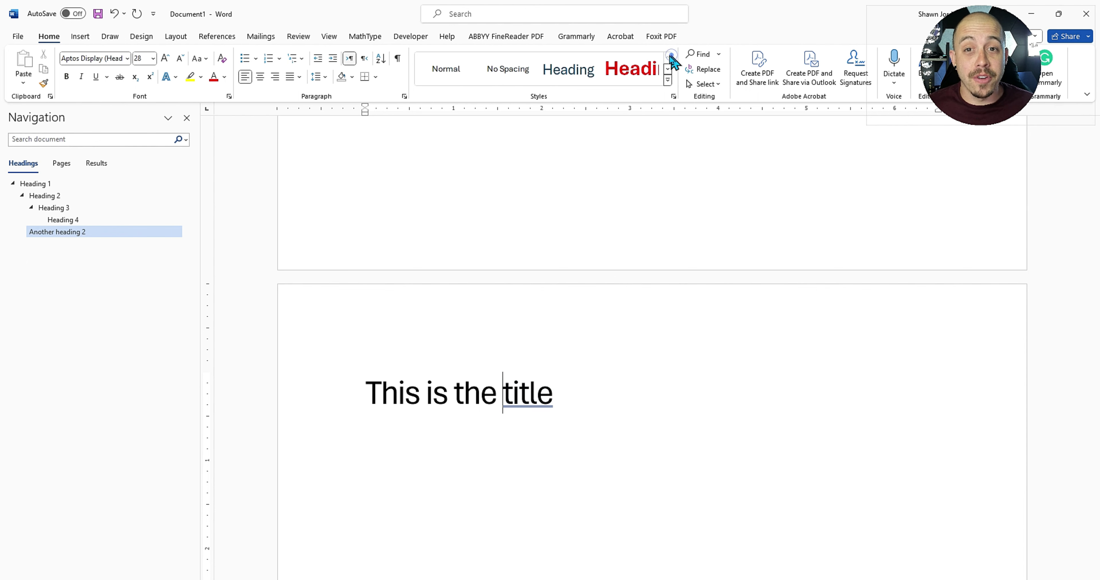
click(550, 67)
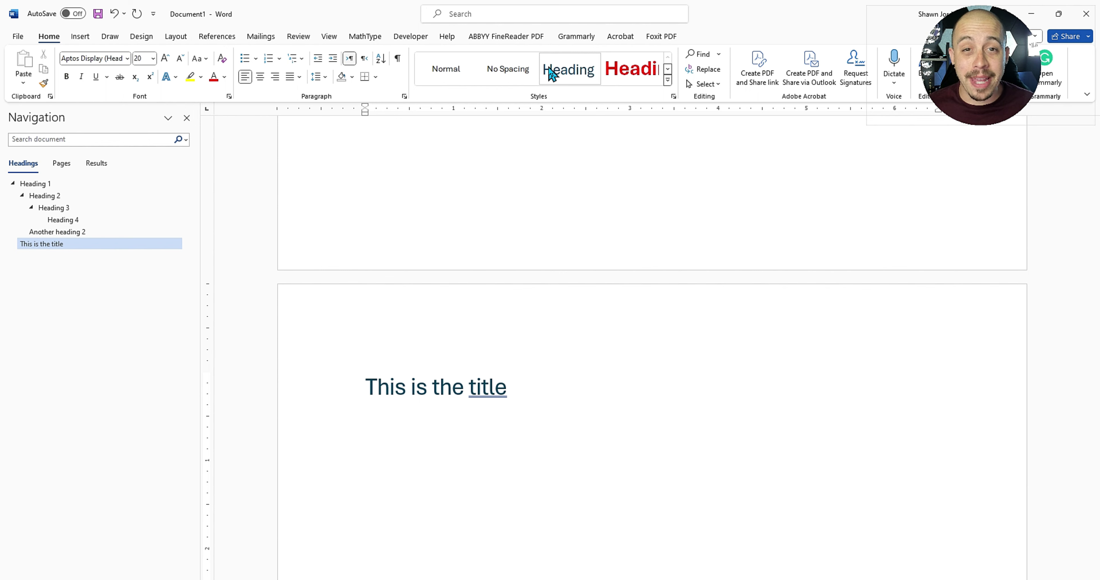
key(ctrl+z)
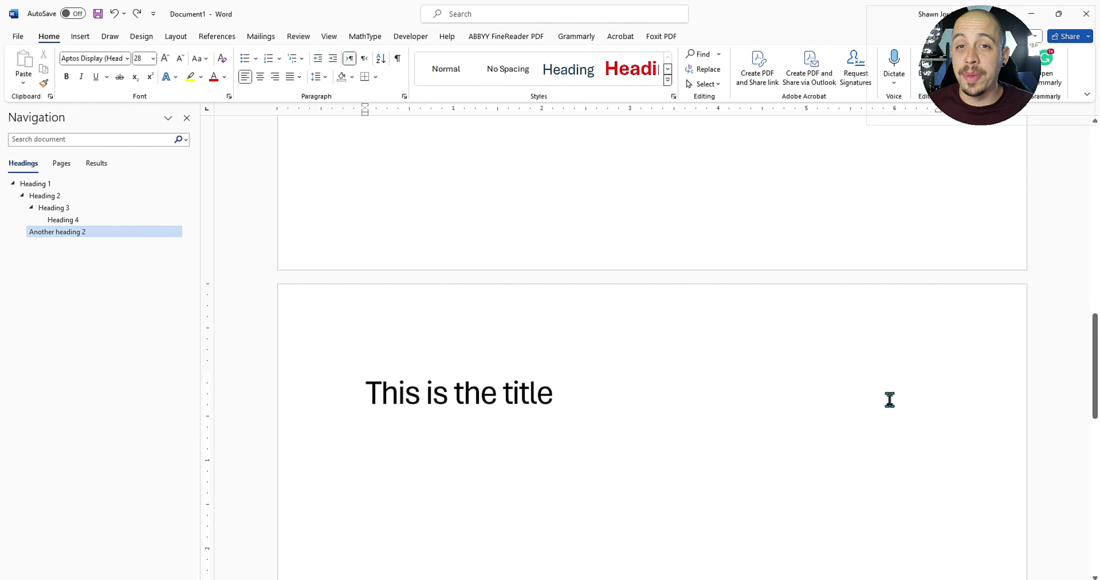
drag(564, 398, 426, 401)
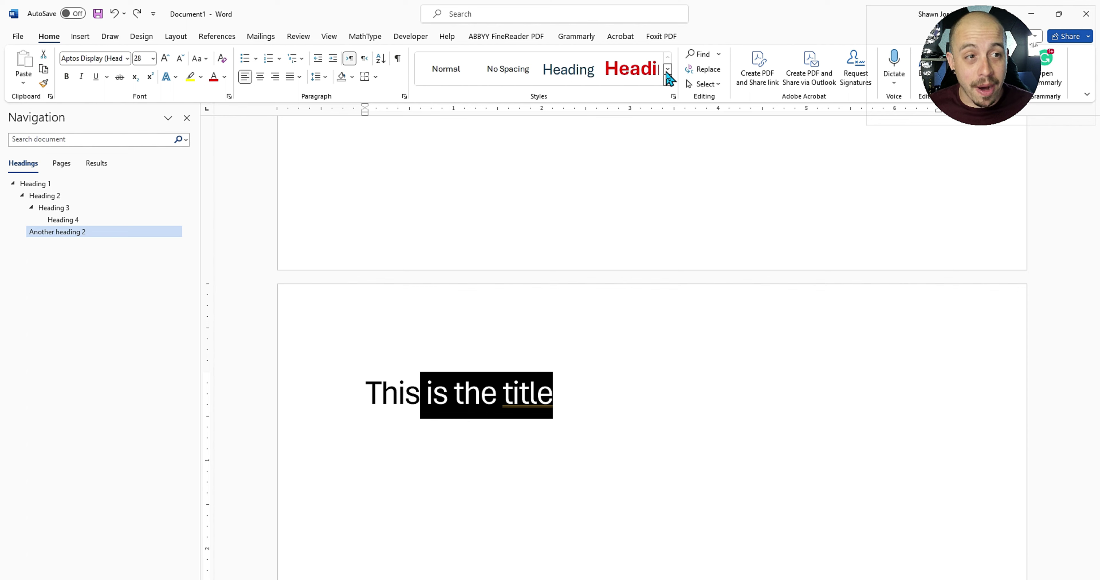
click(474, 382)
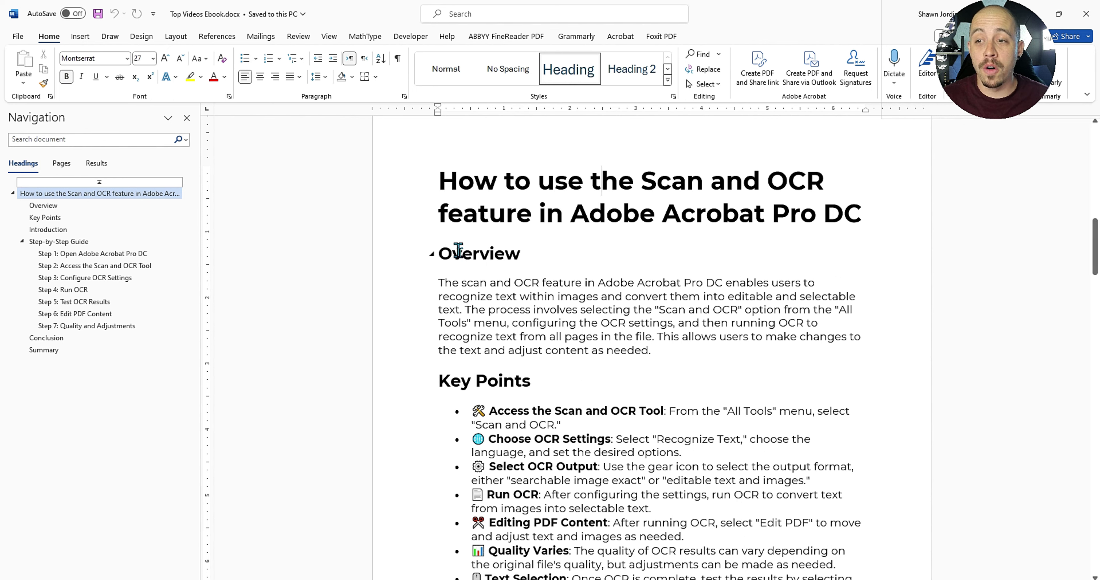
Select the Overview heading in Top Videos Ebook.docx
click(472, 256)
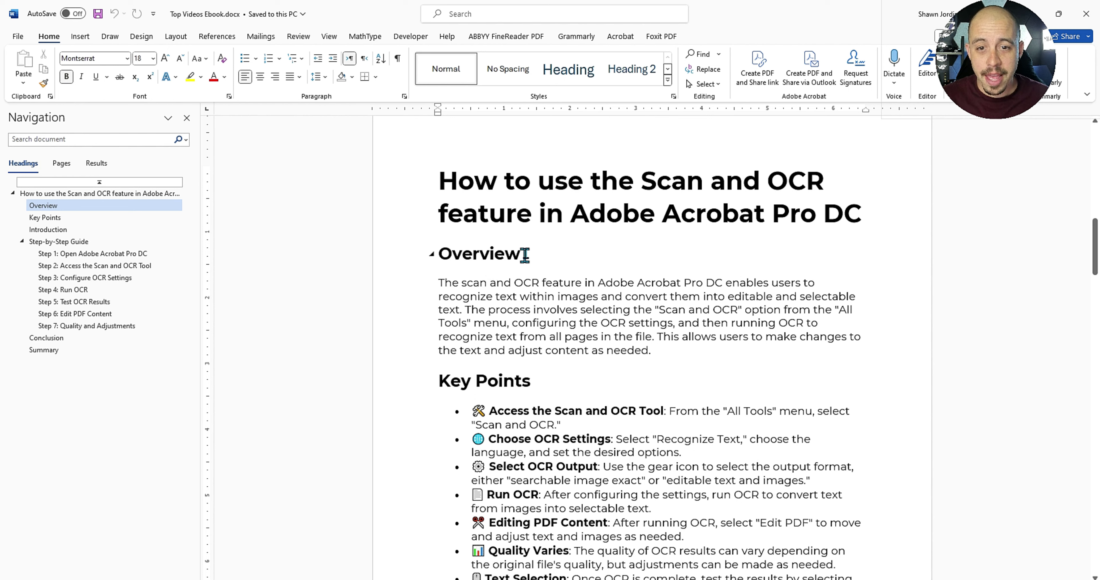
drag(525, 255, 430, 249)
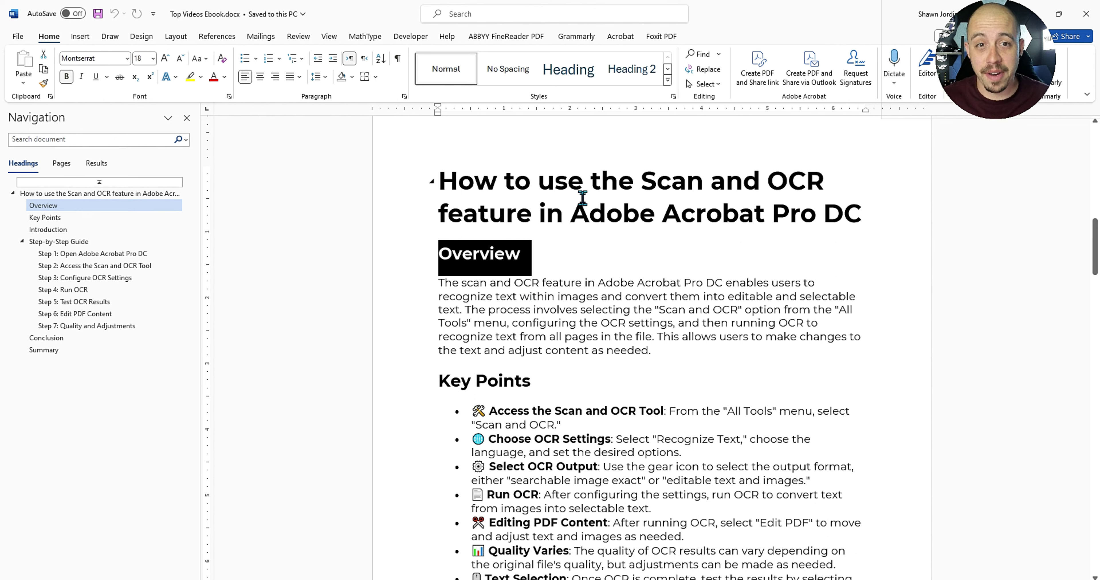
Update Heading 2 to match the Overview heading's formatting
right_click(648, 69)
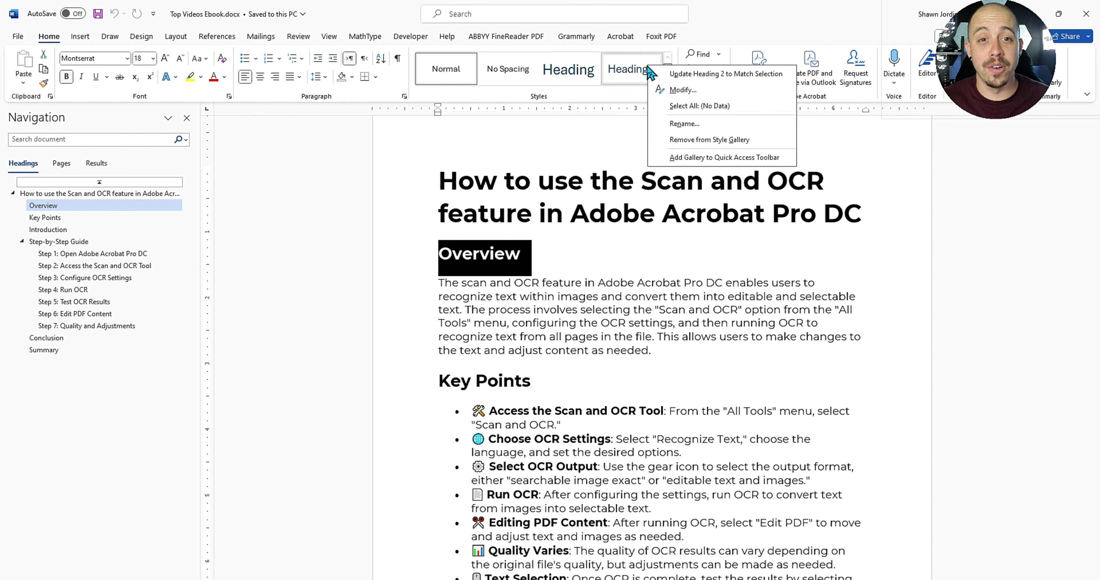
click(684, 75)
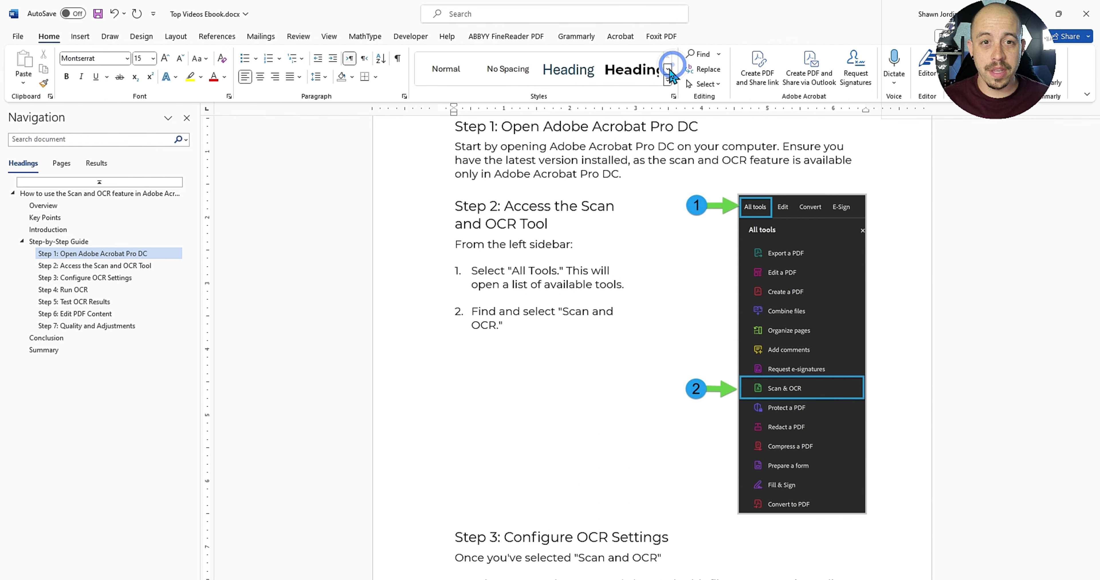
click(668, 68)
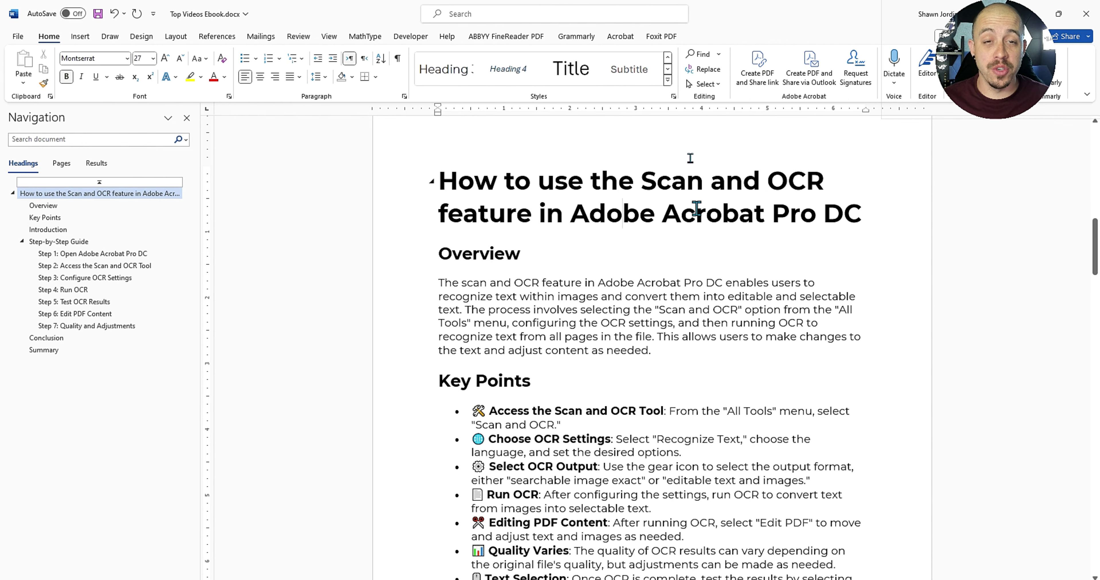
Open the Styles pane from the Styles group's dialog launcher
click(668, 56)
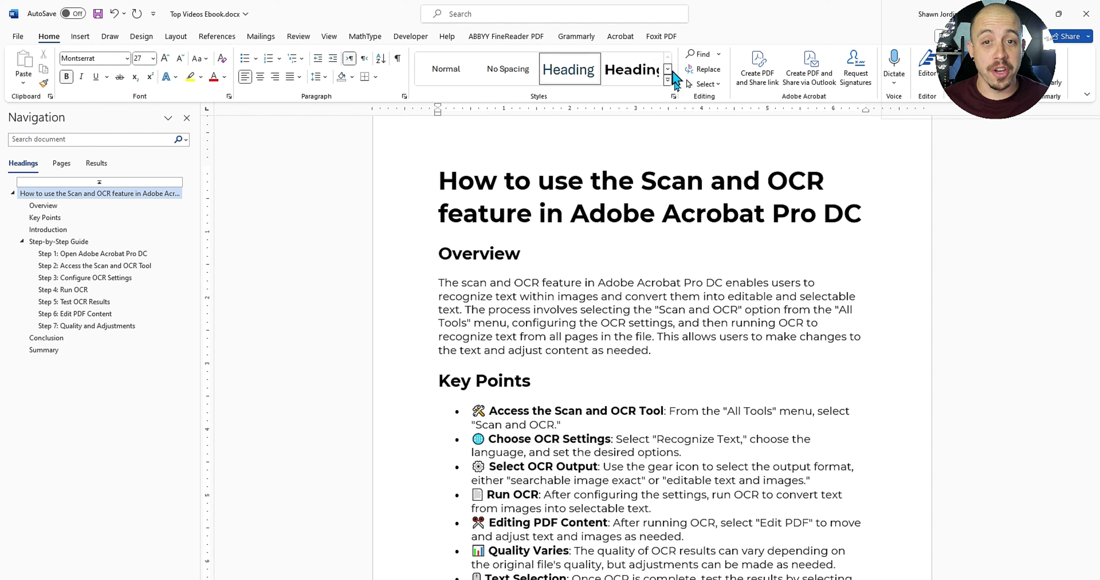
click(674, 96)
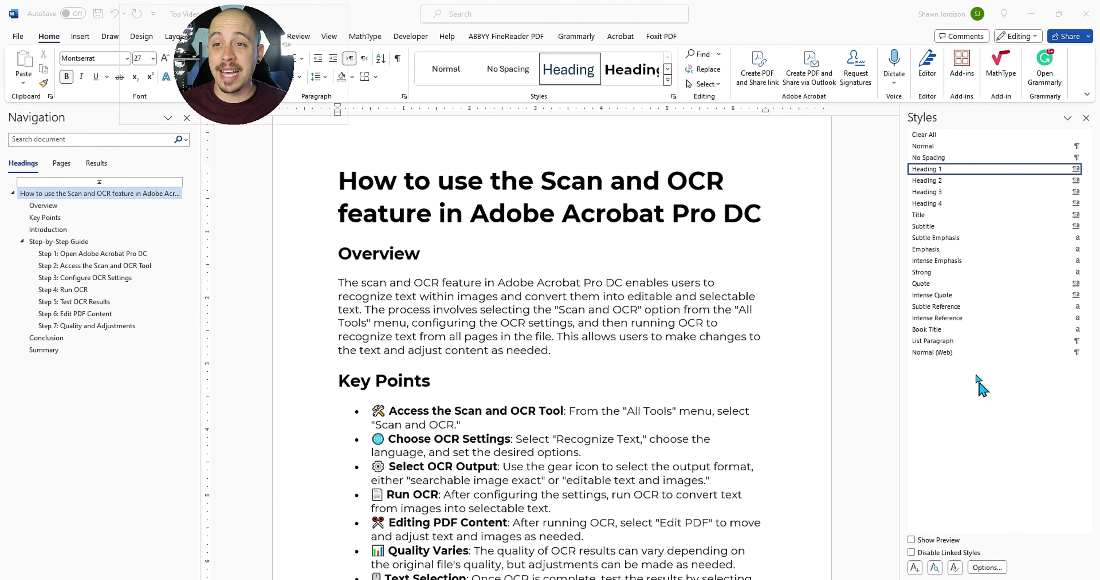
Set the Styles pane options to show All styles
click(987, 568)
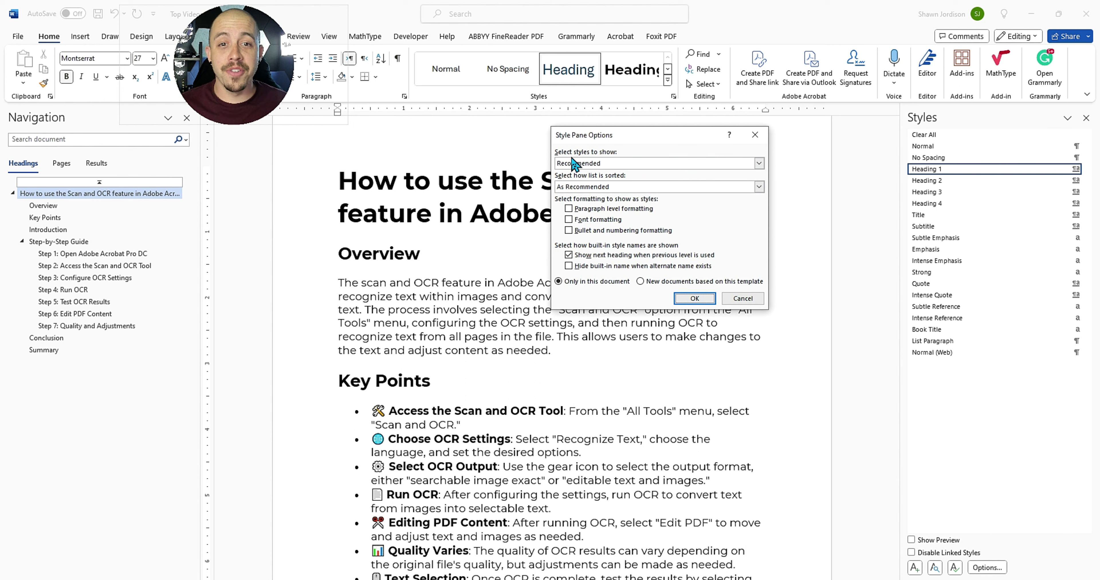
click(609, 163)
click(584, 197)
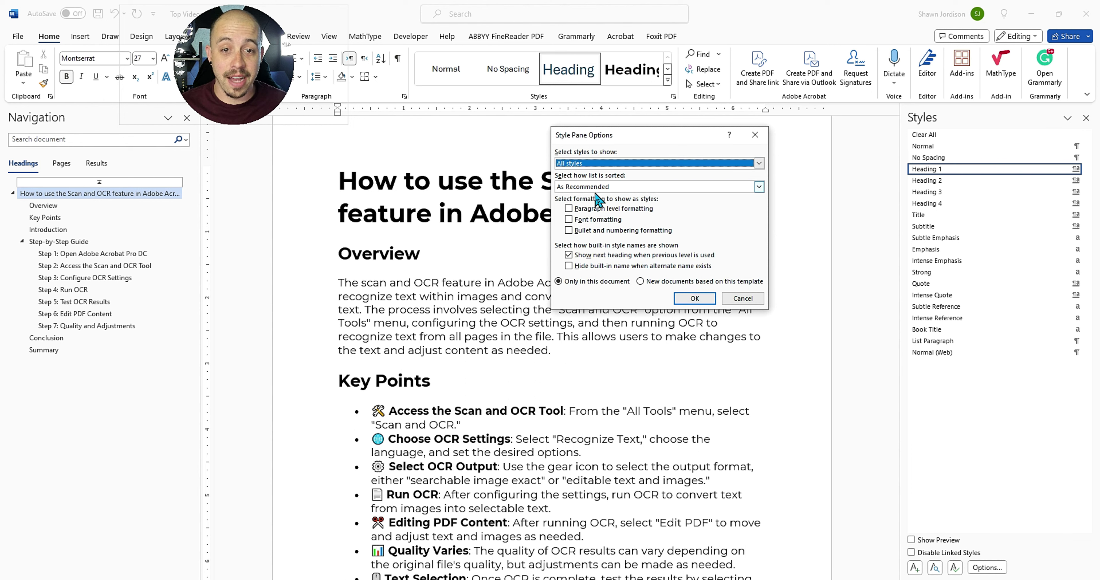
click(700, 298)
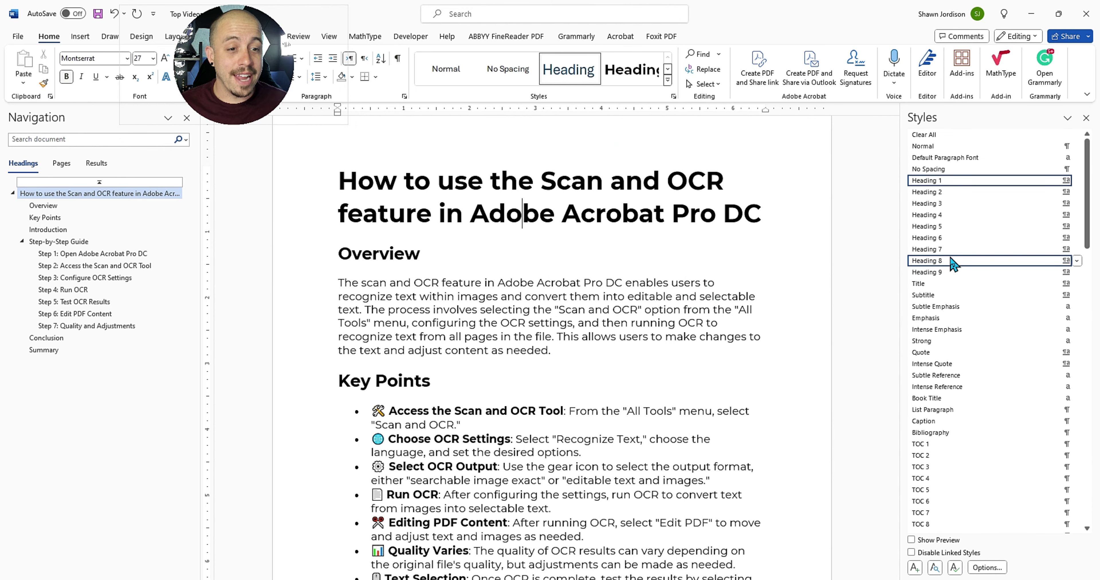
scroll(952, 264, down, 20)
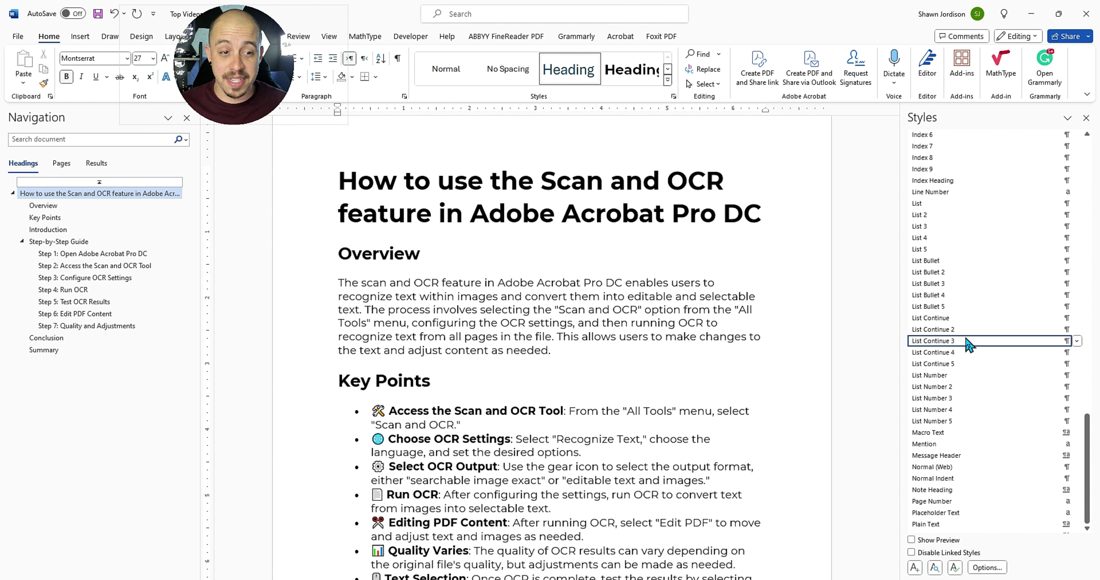
scroll(966, 338, up, 20)
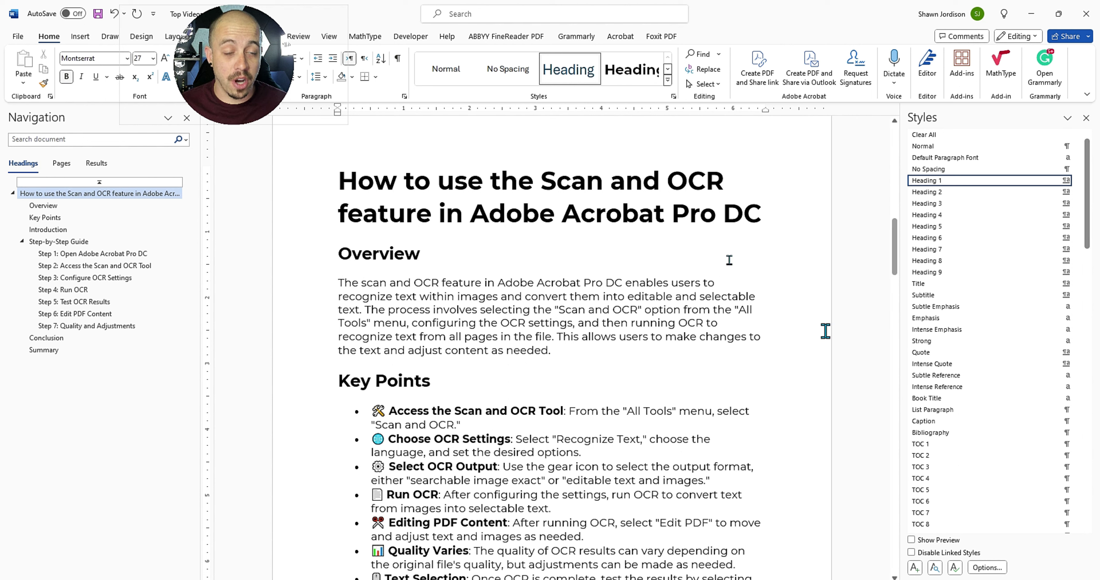
Open Modify Style for Heading 2 from the Overview heading, keeping it based on Normal
drag(427, 255, 340, 255)
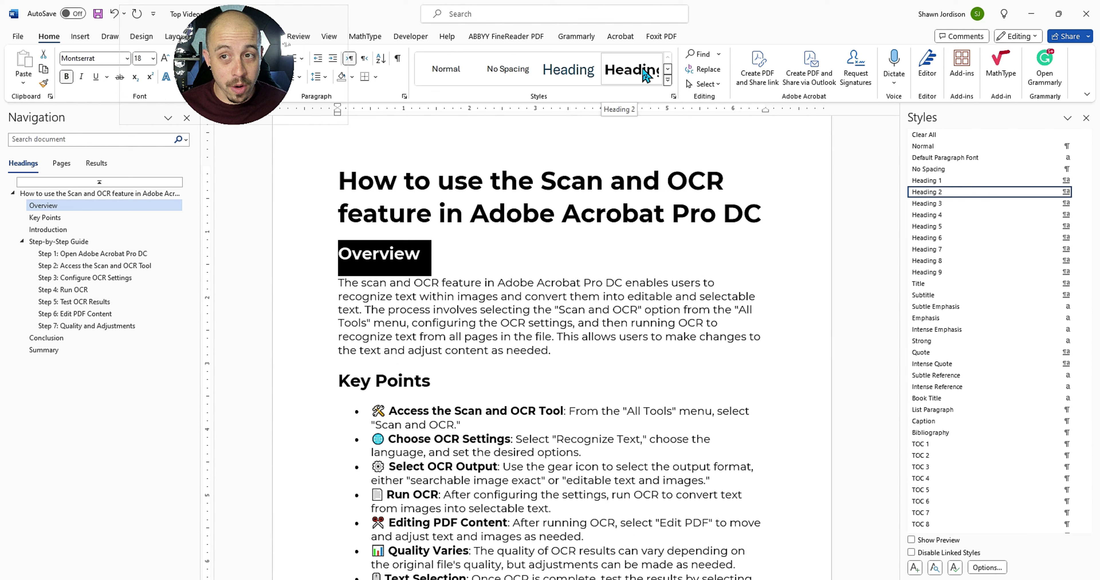
right_click(645, 75)
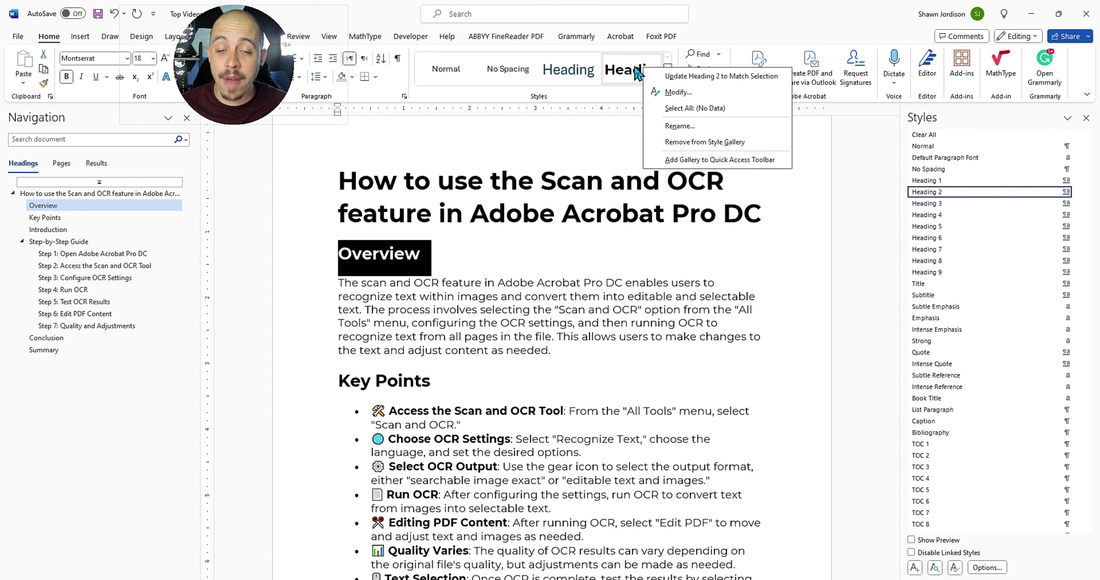
click(678, 92)
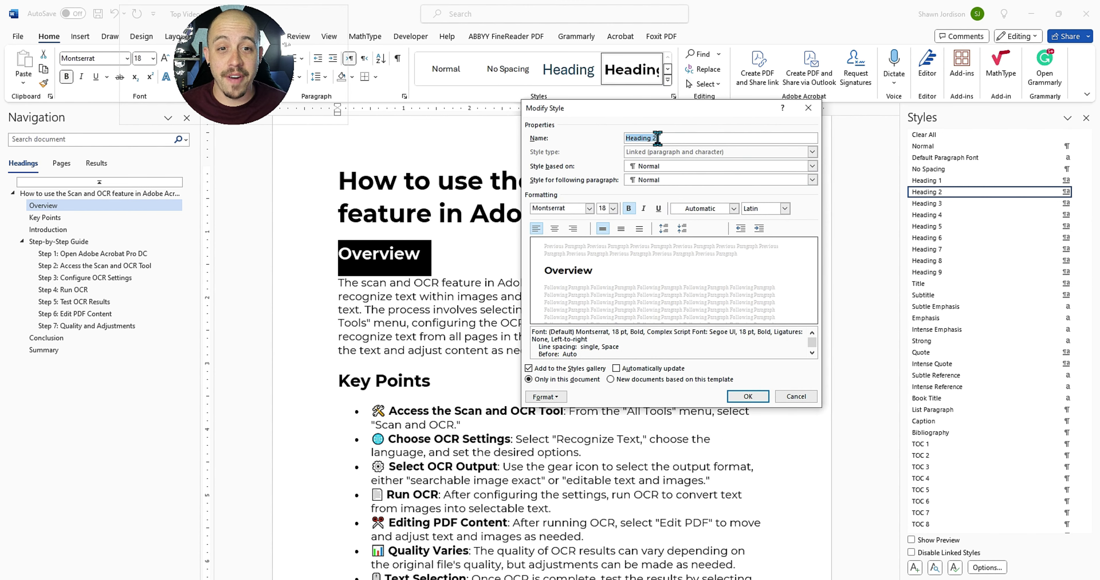
click(667, 170)
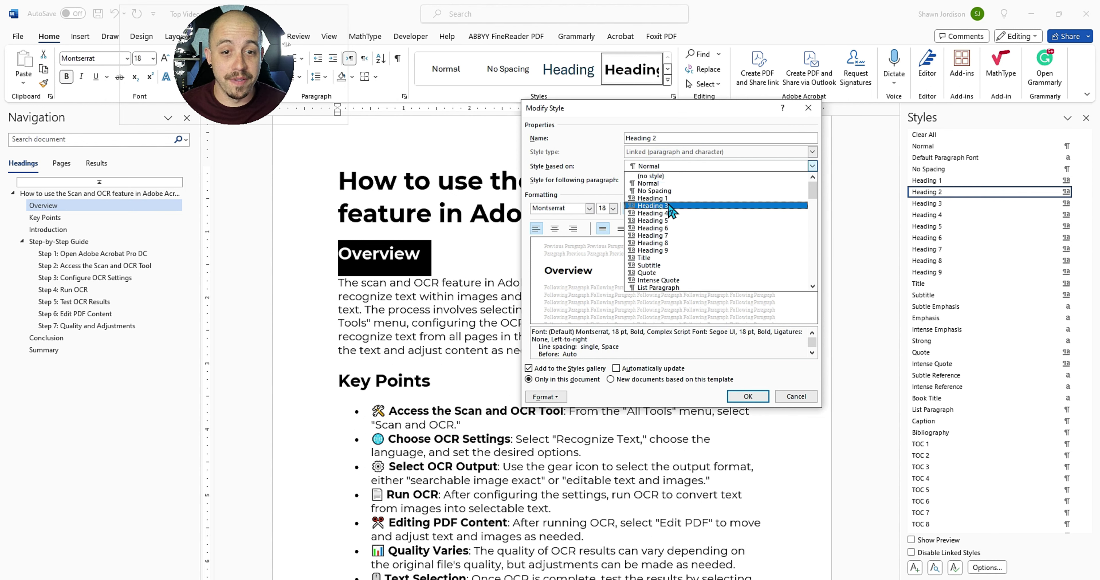
key(Escape)
click(620, 159)
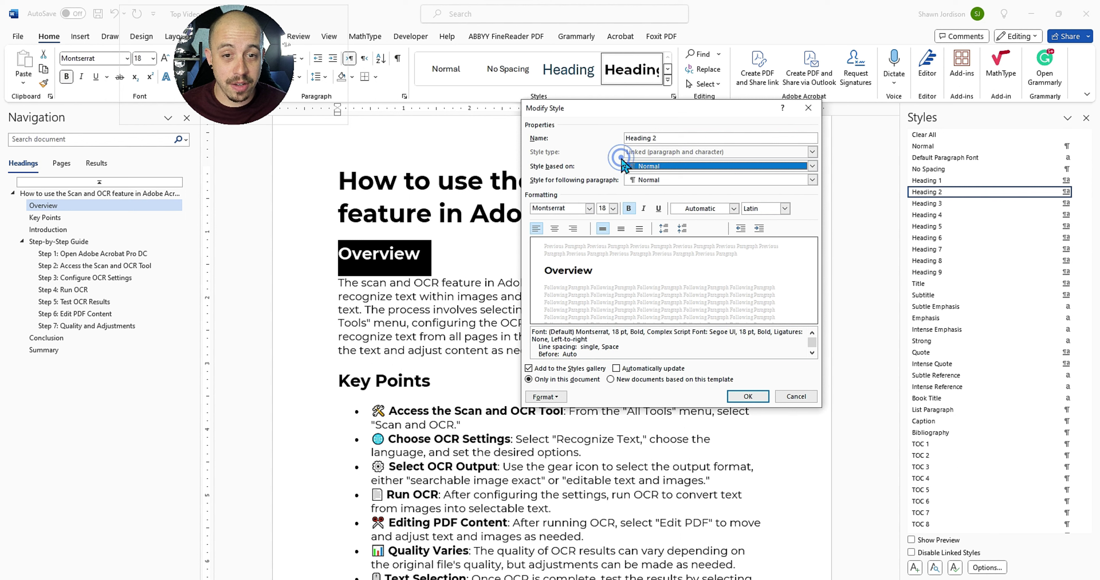
Set the Heading 2 font to Montserrat at 16 pt
click(590, 208)
click(589, 209)
click(613, 209)
click(603, 265)
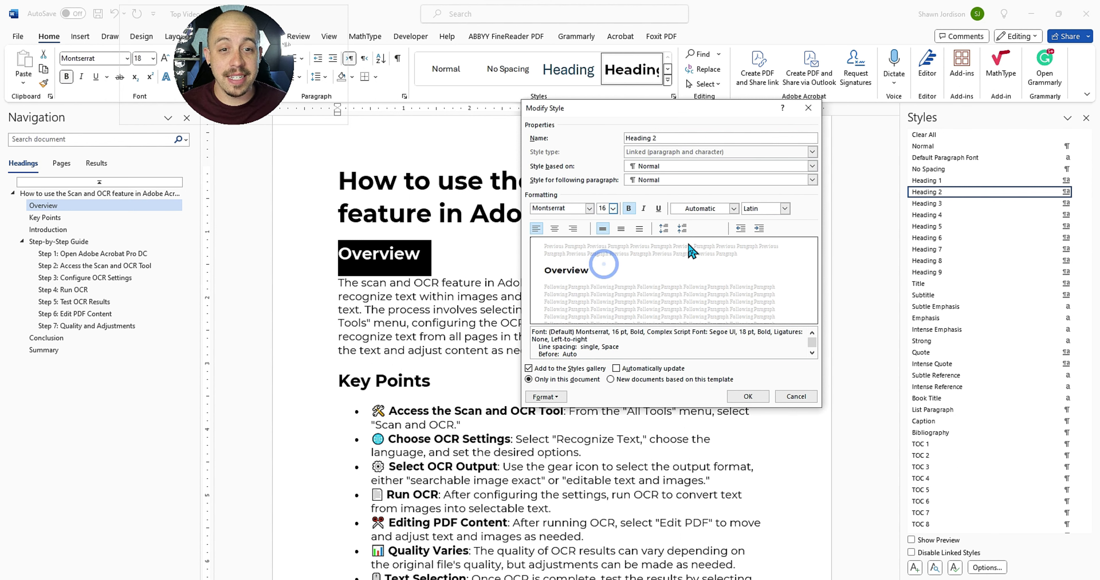
click(550, 401)
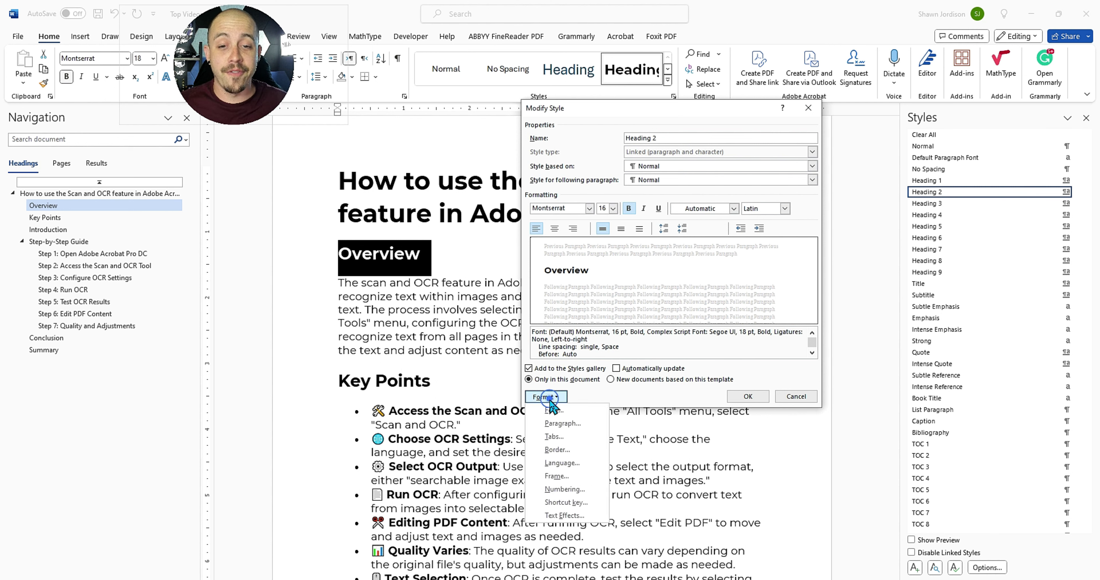
Give Heading 2 a 0.5" first-line indent and 6 pt spacing after
click(570, 423)
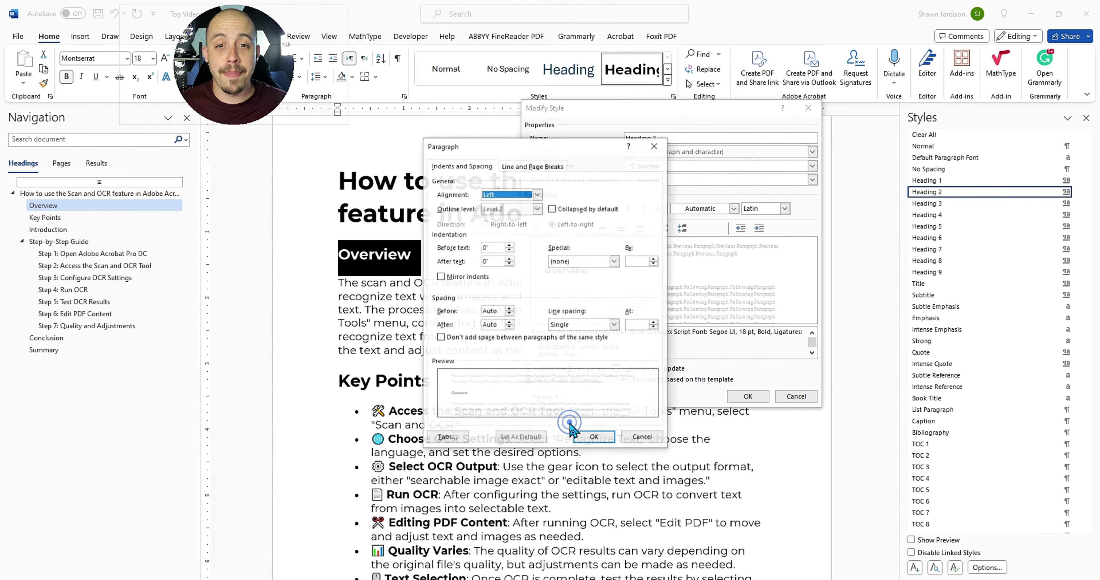
click(567, 264)
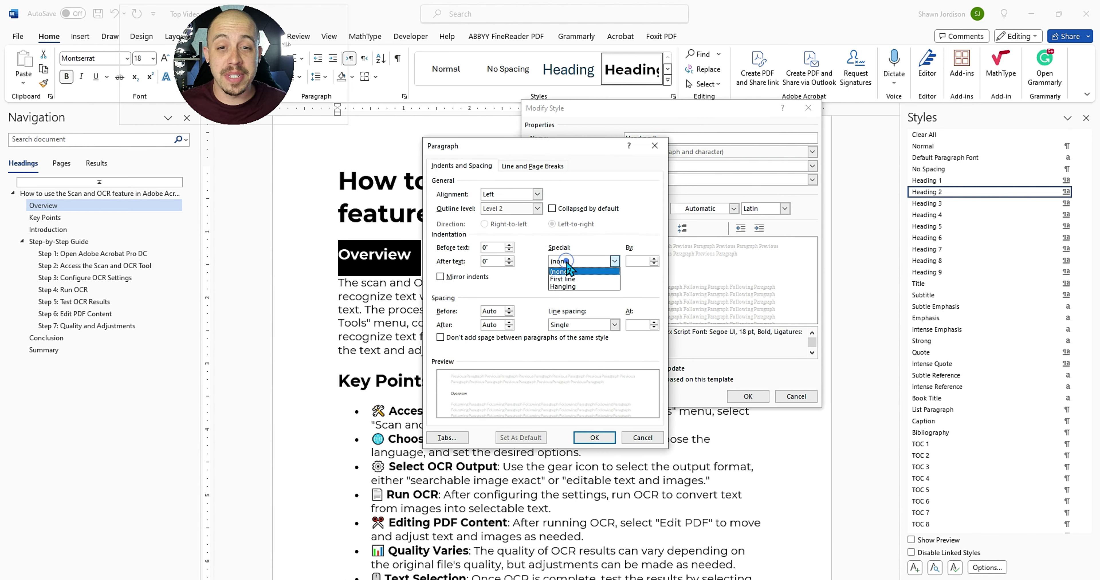
click(574, 278)
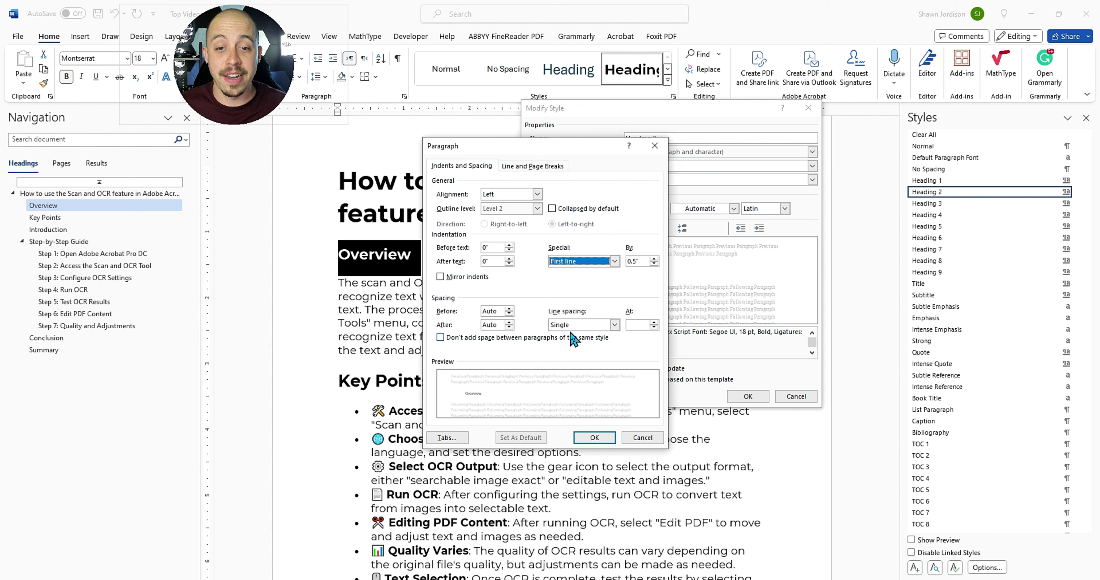
click(508, 328)
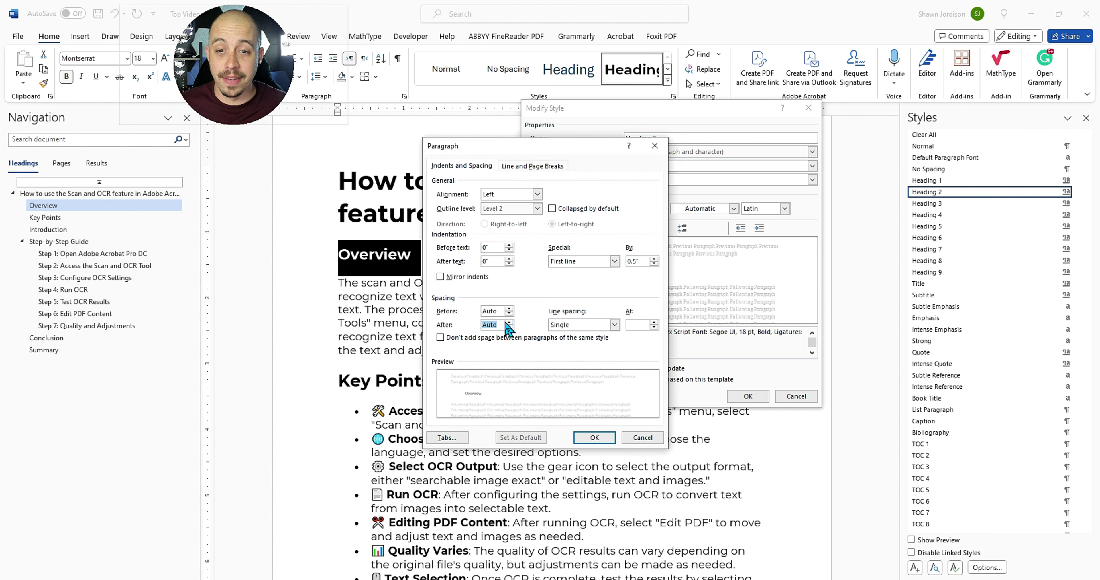
click(508, 322)
click(508, 322)
click(508, 329)
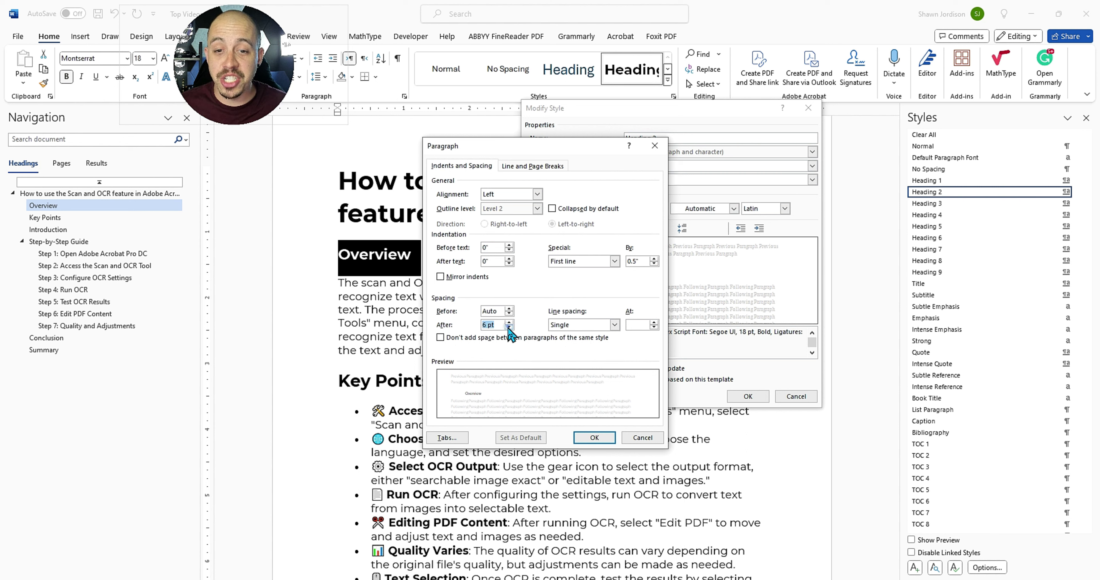
click(594, 437)
click(734, 208)
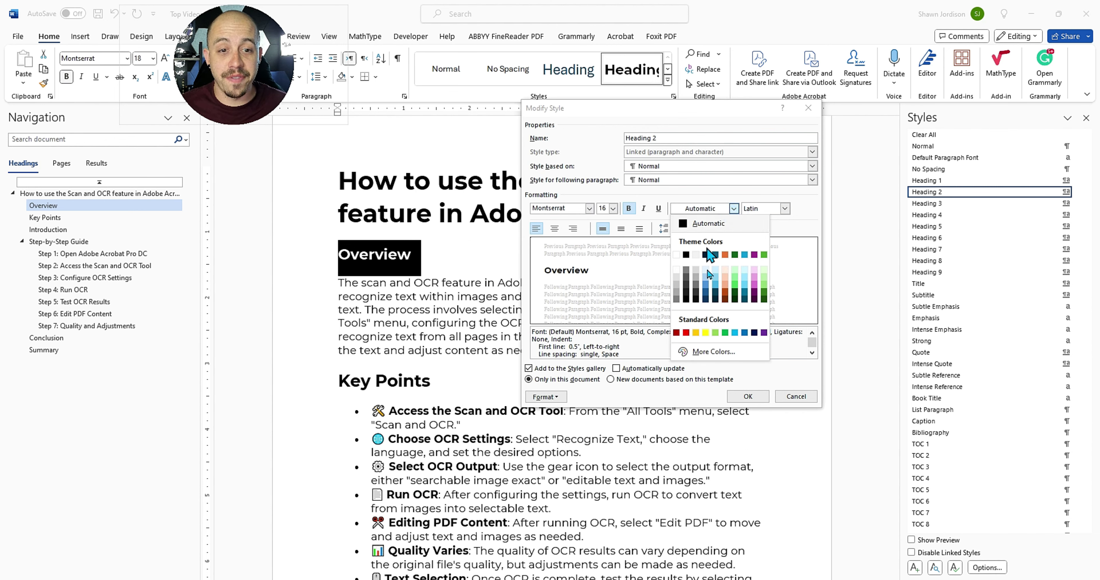
Make Heading 2 text black and add a Box border
click(686, 255)
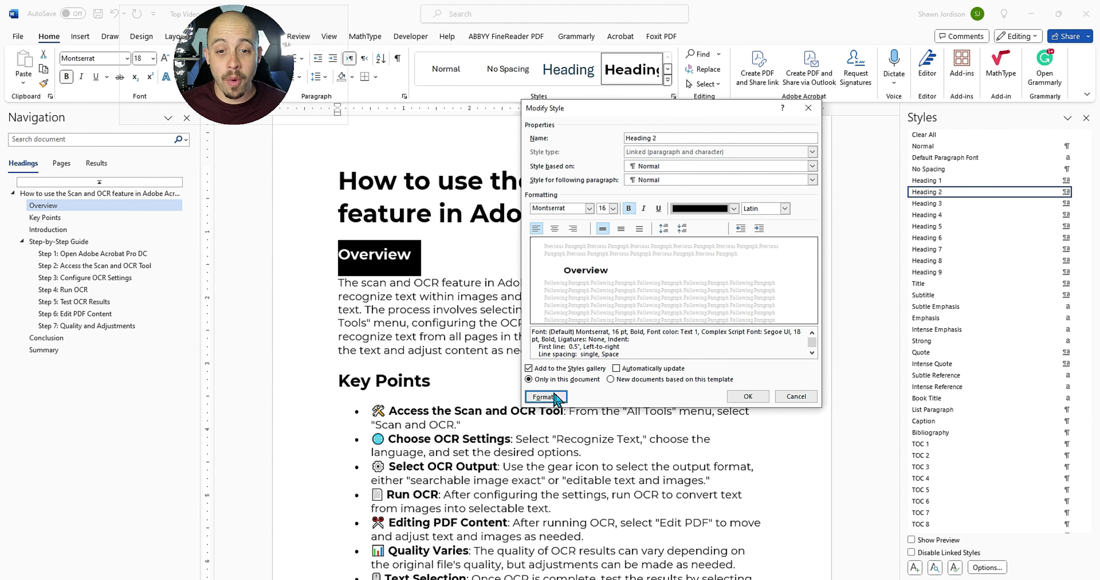
click(557, 397)
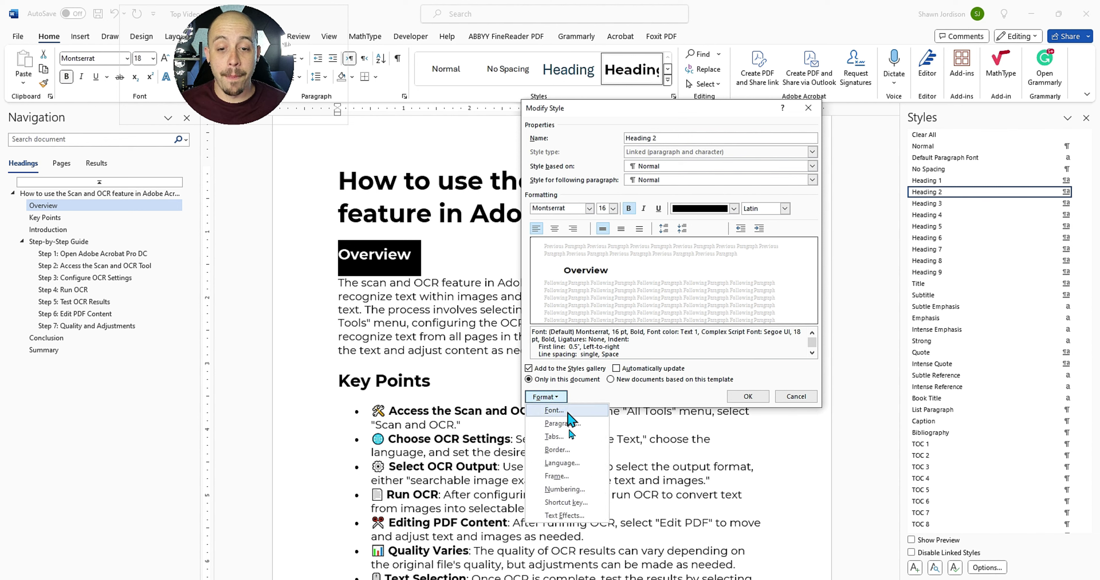
click(567, 450)
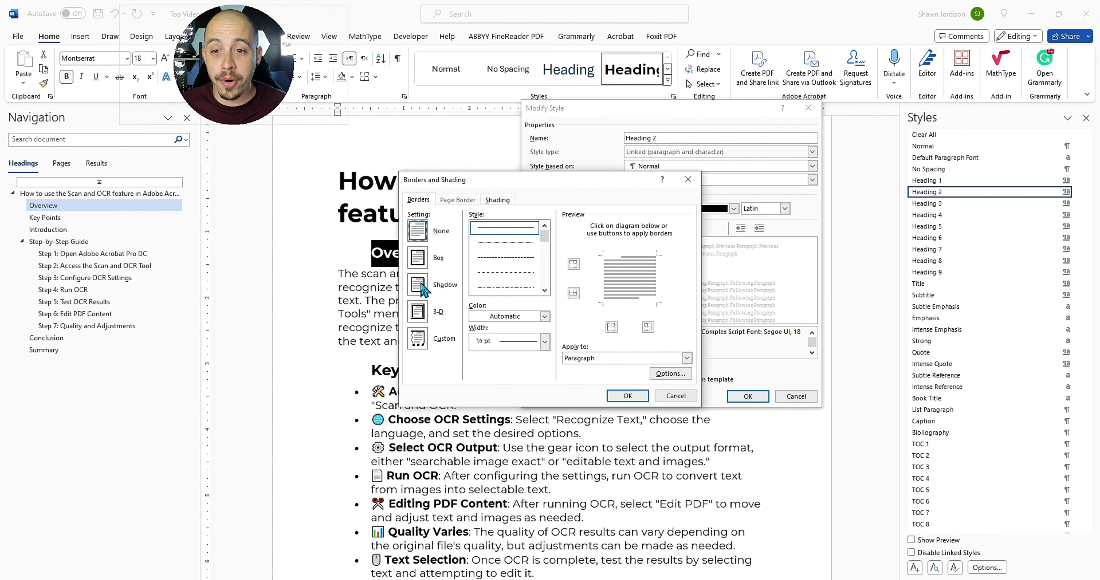
click(419, 256)
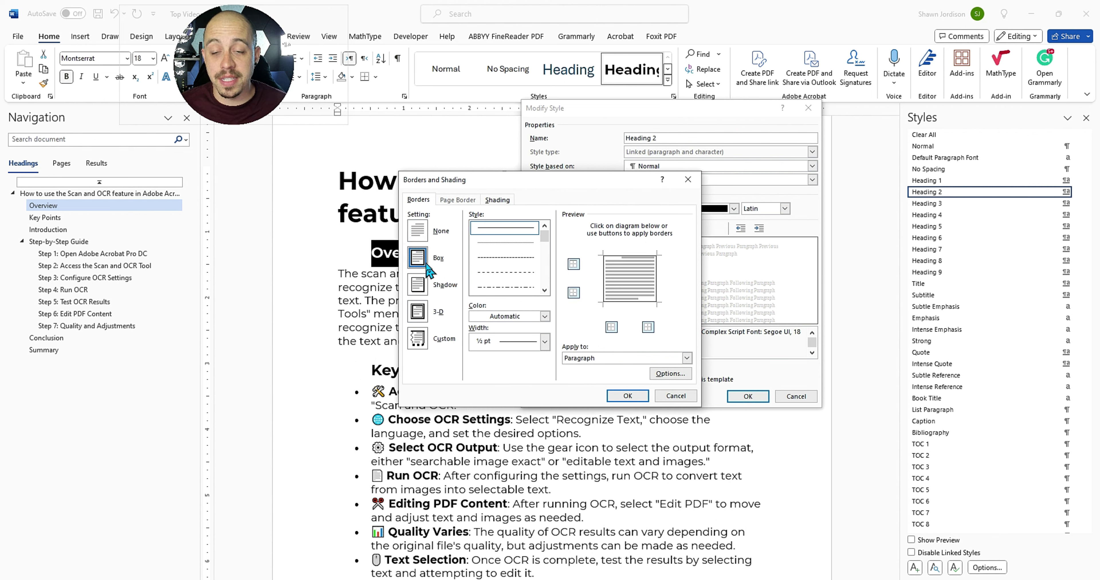
click(626, 395)
Turn on Automatically update and apply the modified Heading 2 style
click(645, 370)
click(738, 393)
scroll(555, 303, down, 3)
click(552, 308)
scroll(547, 304, down, 9)
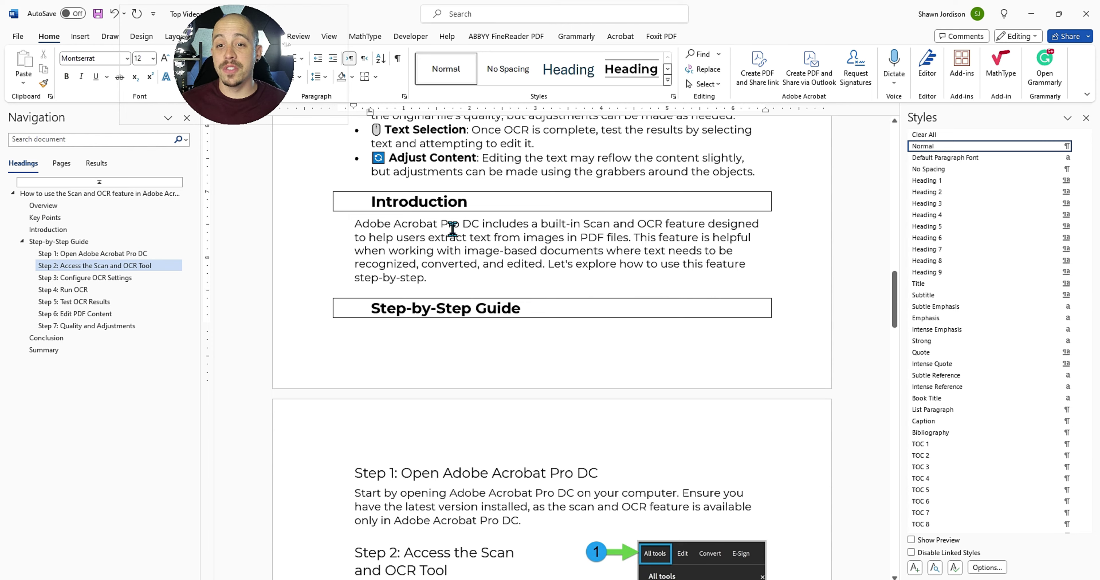
scroll(452, 228, up, 15)
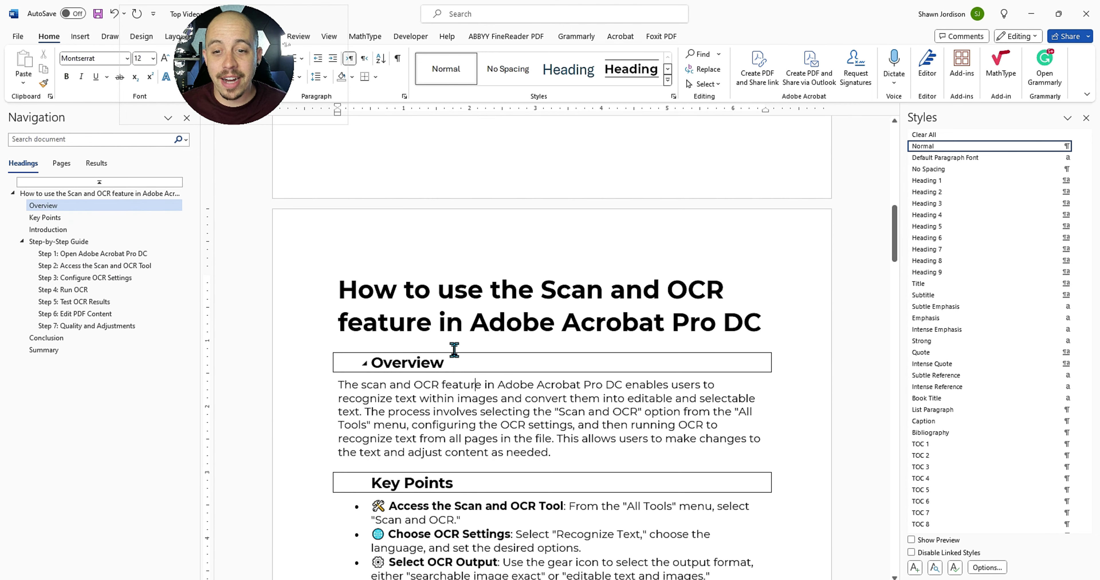
click(453, 350)
scroll(461, 299, down, 3)
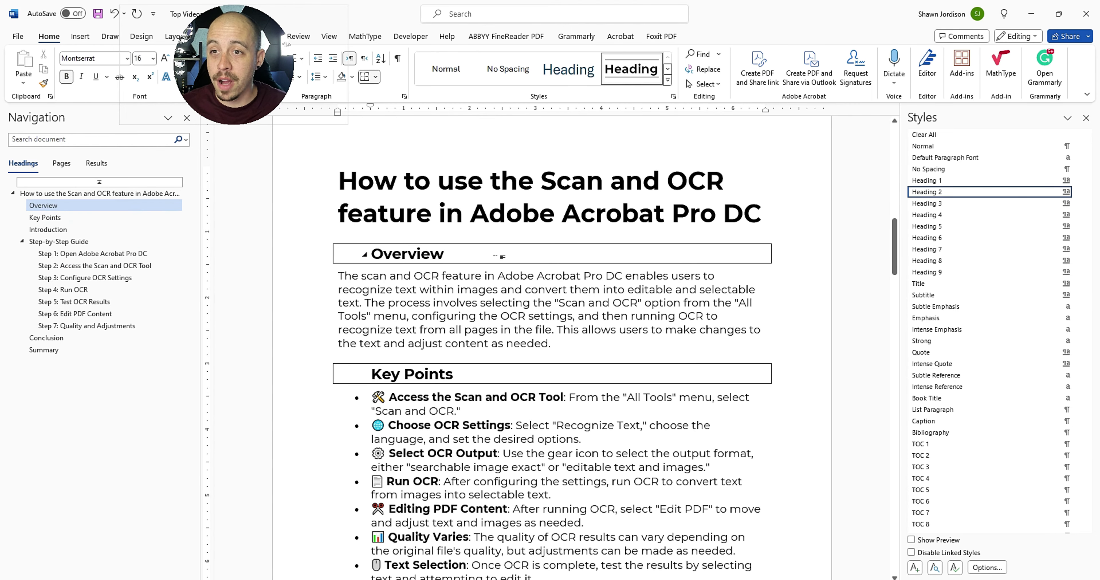